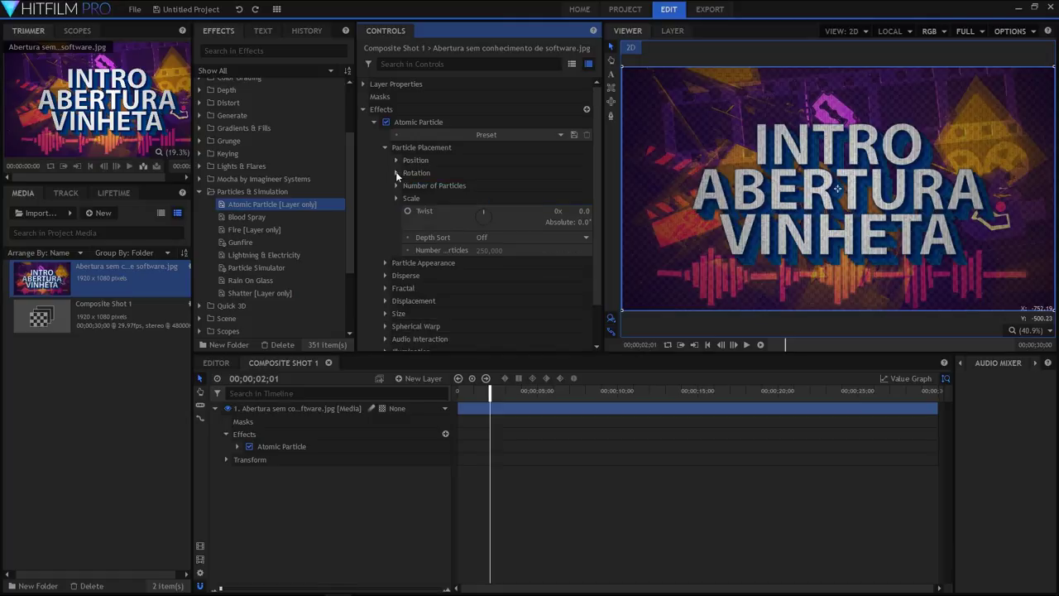
- Set the Atomic Particle's number of particles to 1,024 on X and Y, and reduce it to 236 on X and 93 on Y
{"action": "left_click", "coordinate": [396, 185]}
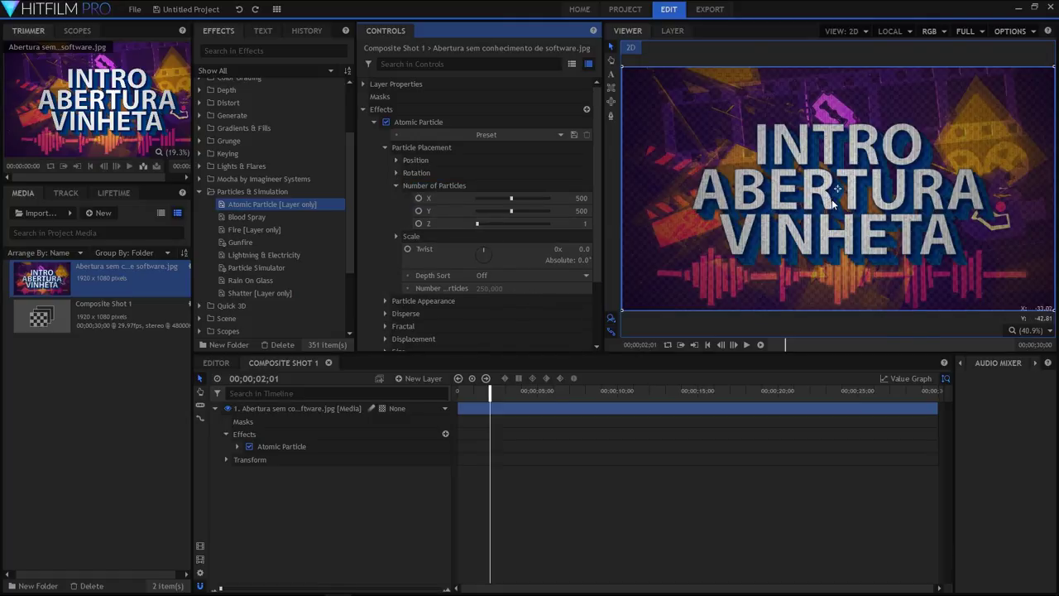
{"action": "scroll", "coordinate": [762, 202], "scroll_direction": "up", "scroll_amount": 3}
{"action": "left_click_drag", "start_coordinate": [510, 198], "coordinate": [569, 217]}
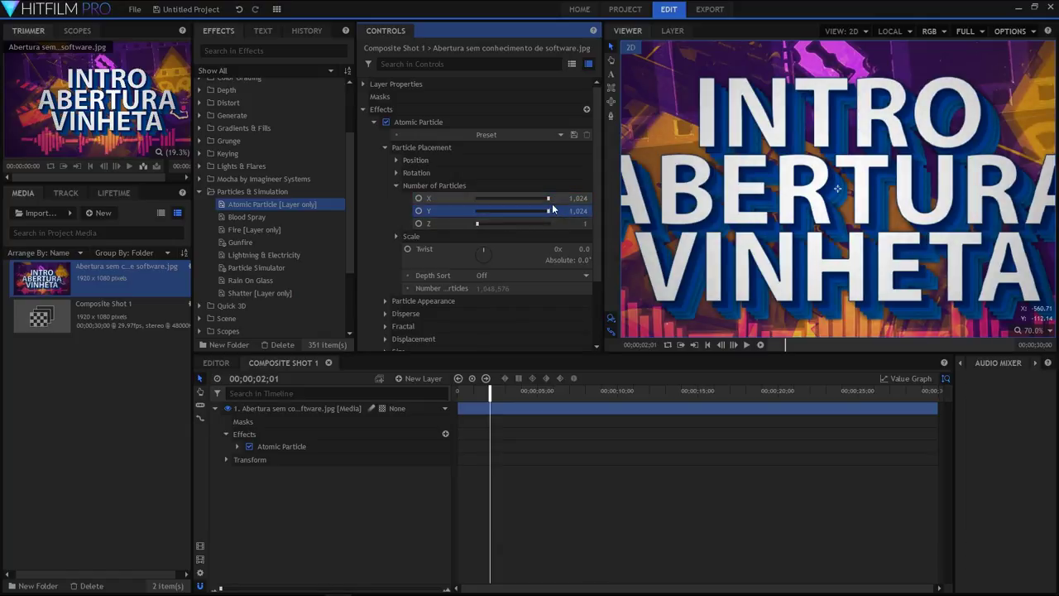
{"action": "left_click_drag", "start_coordinate": [547, 198], "coordinate": [534, 229]}
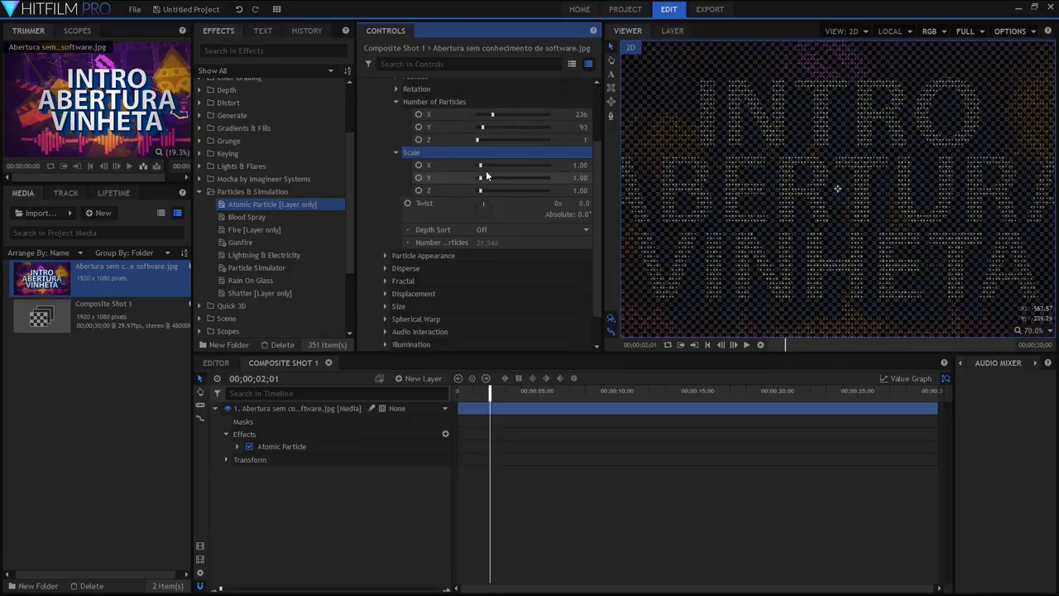
- Try different particle Scale values on X, Y and Z and a higher particle count on Z
{"action": "mouse_move", "coordinate": [481, 166]}
{"action": "left_mouse_down"}
{"action": "mouse_move", "coordinate": [516, 164]}
{"action": "mouse_move", "coordinate": [478, 168]}
{"action": "mouse_move", "coordinate": [488, 178]}
{"action": "mouse_move", "coordinate": [479, 177]}
{"action": "left_mouse_up"}
{"action": "left_click_drag", "start_coordinate": [479, 166], "coordinate": [482, 191]}
{"action": "left_click_drag", "start_coordinate": [477, 140], "coordinate": [497, 140]}
{"action": "mouse_move", "coordinate": [483, 190]}
{"action": "left_mouse_down"}
{"action": "mouse_move", "coordinate": [509, 191]}
{"action": "mouse_move", "coordinate": [482, 192]}
{"action": "left_mouse_up"}
{"action": "left_click_drag", "start_coordinate": [489, 178], "coordinate": [469, 192]}
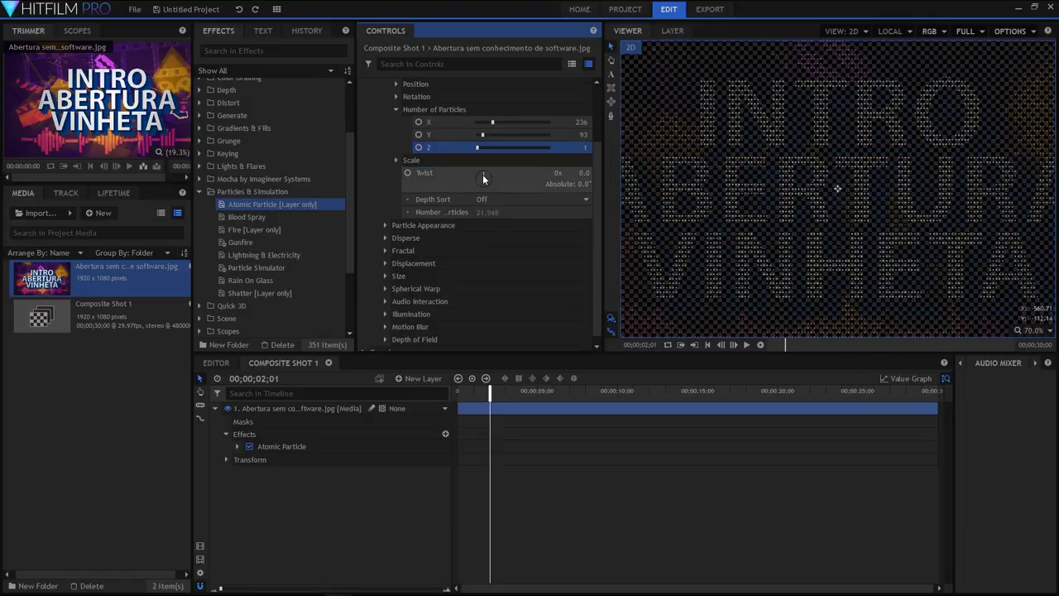
- Twist the particle placement to 393° and undo the twist
{"action": "mouse_move", "coordinate": [484, 179]}
{"action": "left_mouse_down"}
{"action": "mouse_move", "coordinate": [493, 178]}
{"action": "mouse_move", "coordinate": [466, 189]}
{"action": "mouse_move", "coordinate": [488, 170]}
{"action": "mouse_move", "coordinate": [503, 181]}
{"action": "left_mouse_up"}
{"action": "key", "text": "ctrl+z"}
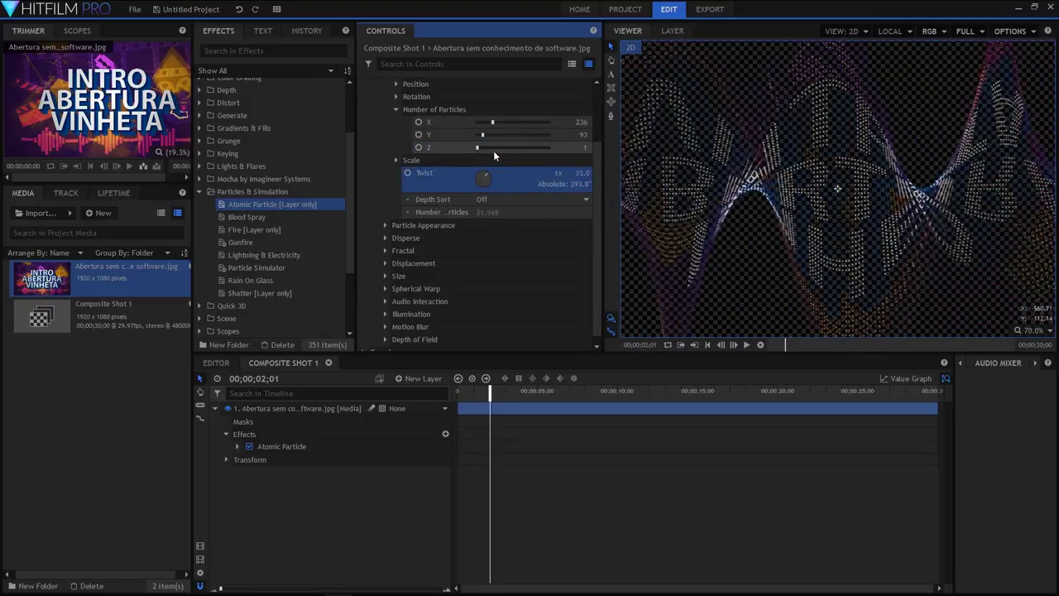
- Try a particle Size of about 18, a Size Random of 1.00 and a lower Opacity, undoing the size changes
{"action": "left_click", "coordinate": [386, 225]}
{"action": "left_click_drag", "start_coordinate": [480, 239], "coordinate": [620, 252]}
{"action": "key", "text": "ctrl+z"}
{"action": "left_click_drag", "start_coordinate": [488, 238], "coordinate": [489, 241]}
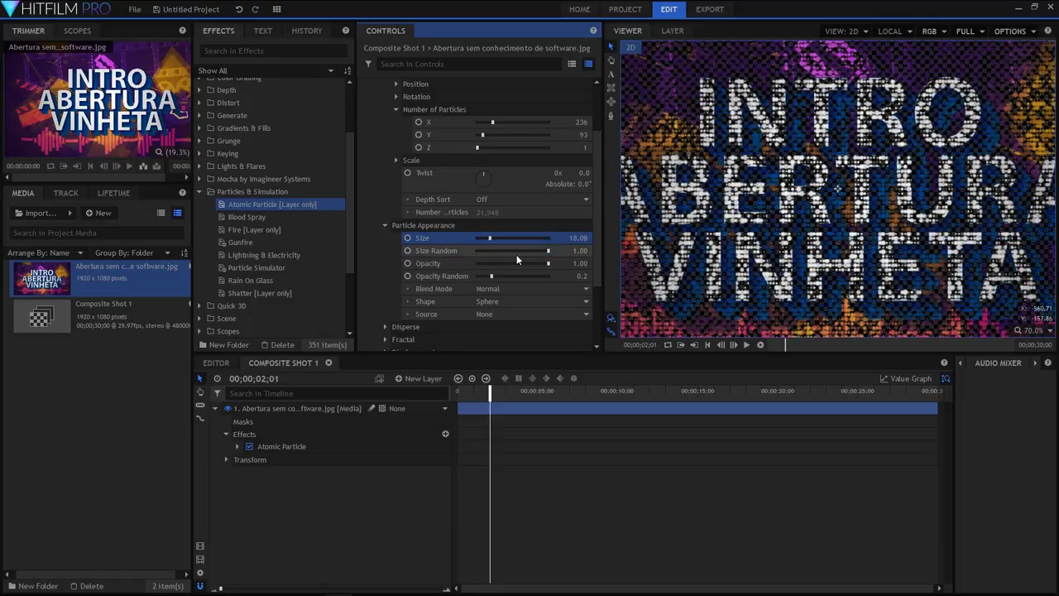
{"action": "key", "text": "ctrl+z"}
{"action": "key", "text": "ctrl+z"}
{"action": "left_click_drag", "start_coordinate": [549, 263], "coordinate": [502, 271]}
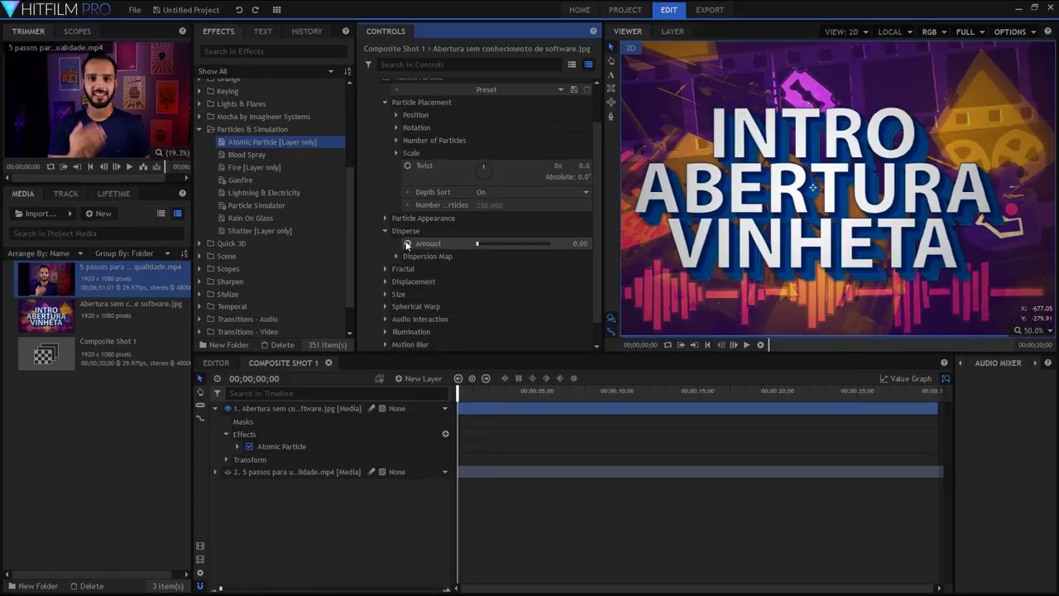
- Set the Disperse amount to 133.12 and the particle size to 8.09, and raise the Disperse amount to 1024
{"action": "scroll", "coordinate": [965, 197], "scroll_direction": "down", "scroll_amount": 2}
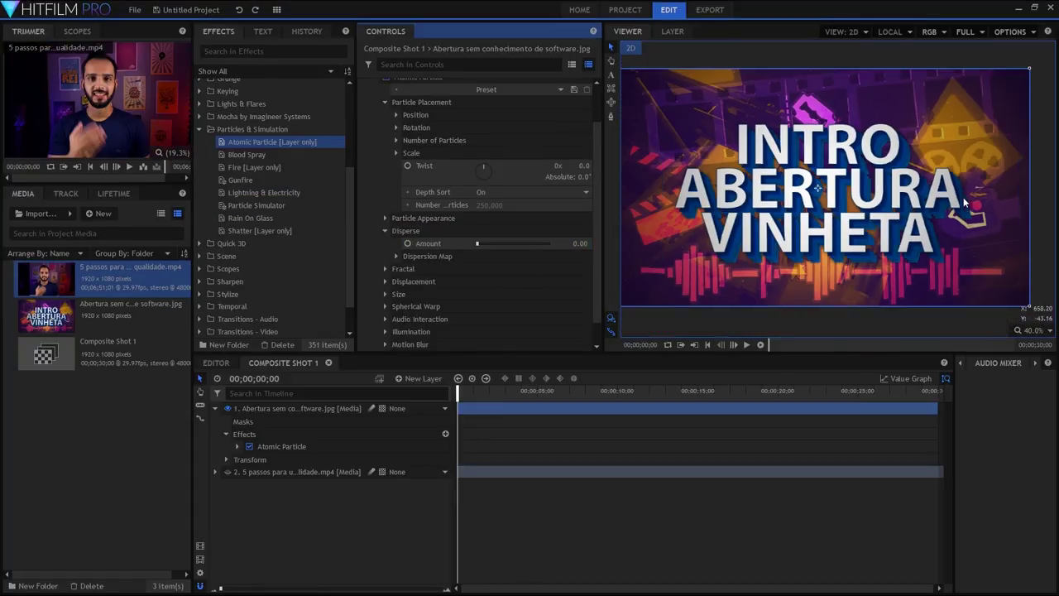
{"action": "left_click", "coordinate": [396, 256]}
{"action": "left_click_drag", "start_coordinate": [504, 246], "coordinate": [481, 233]}
{"action": "left_click", "coordinate": [384, 218]}
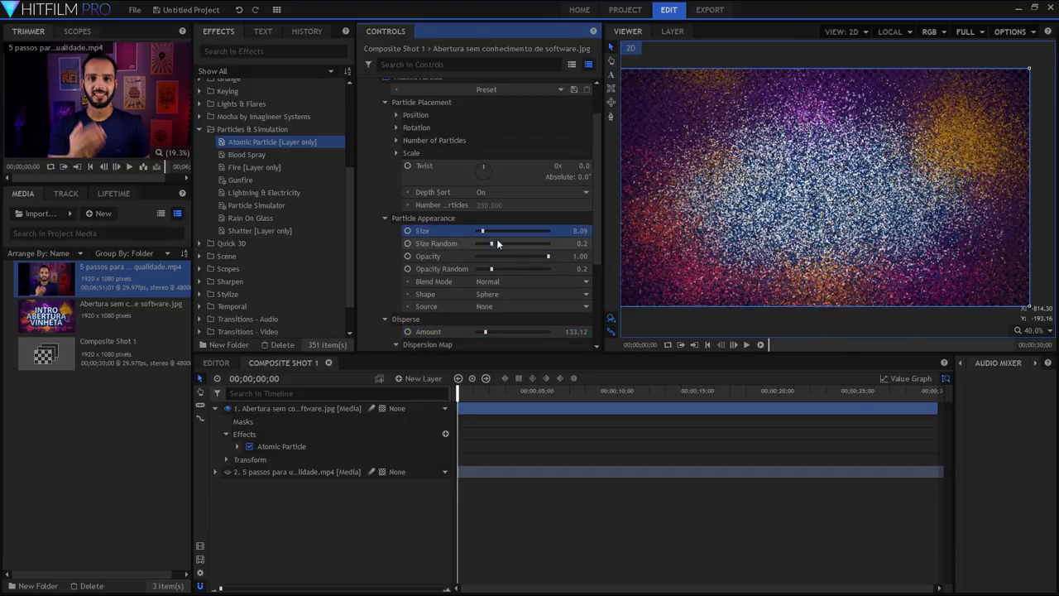
{"action": "left_click", "coordinate": [439, 344]}
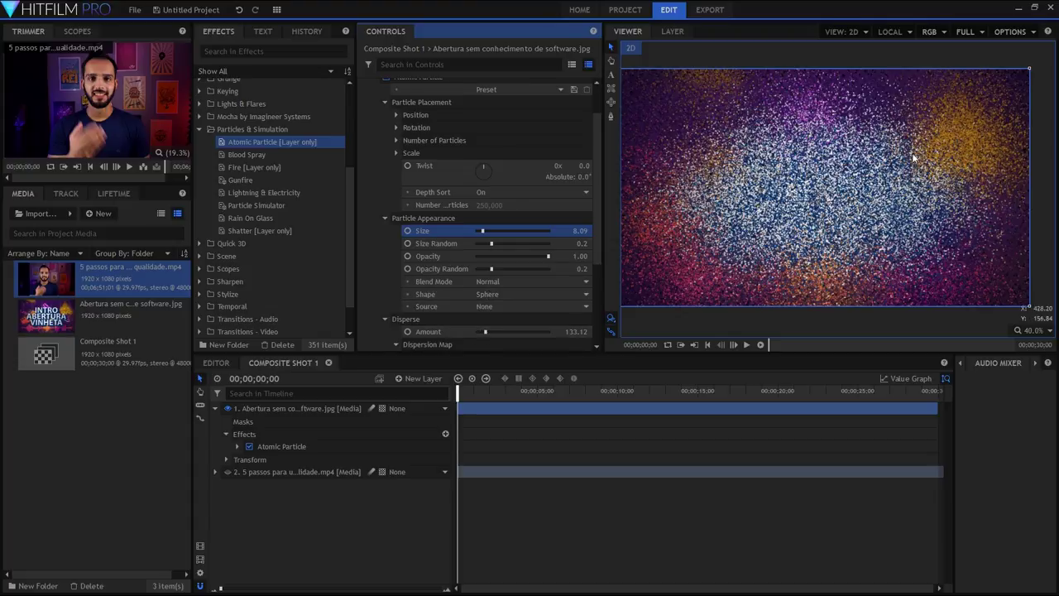
{"action": "scroll", "coordinate": [559, 284], "scroll_direction": "down", "scroll_amount": 3}
{"action": "left_click_drag", "start_coordinate": [484, 260], "coordinate": [560, 260]}
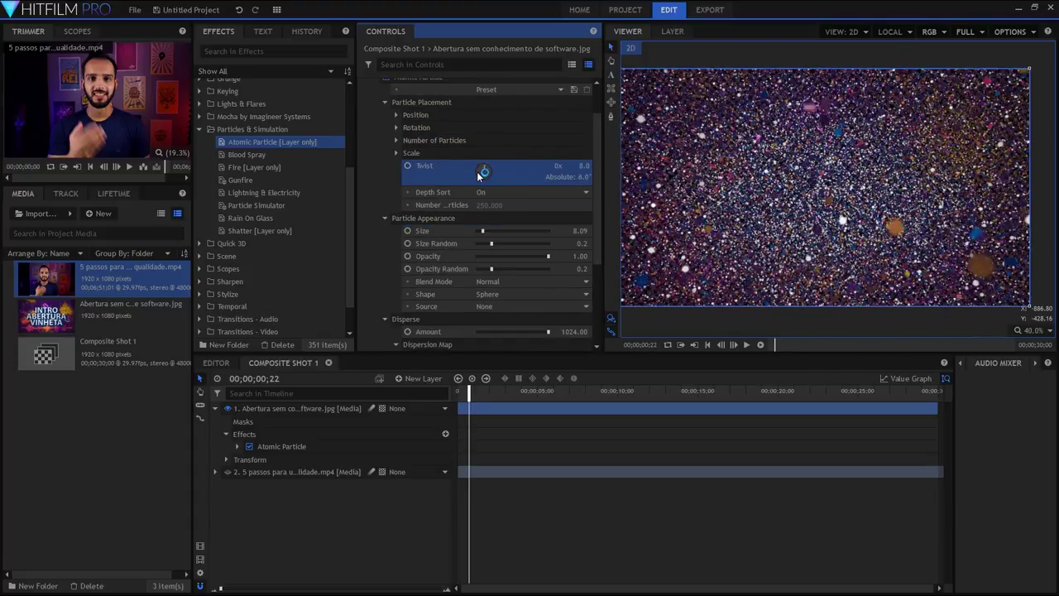
- Try twisting the dispersed particles and undo the twist
{"action": "mouse_move", "coordinate": [482, 173]}
{"action": "left_mouse_down"}
{"action": "mouse_move", "coordinate": [490, 207]}
{"action": "mouse_move", "coordinate": [537, 189]}
{"action": "mouse_move", "coordinate": [472, 171]}
{"action": "mouse_move", "coordinate": [501, 198]}
{"action": "mouse_move", "coordinate": [526, 168]}
{"action": "mouse_move", "coordinate": [470, 173]}
{"action": "mouse_move", "coordinate": [509, 193]}
{"action": "mouse_move", "coordinate": [496, 169]}
{"action": "mouse_move", "coordinate": [453, 165]}
{"action": "mouse_move", "coordinate": [484, 167]}
{"action": "mouse_move", "coordinate": [504, 153]}
{"action": "mouse_move", "coordinate": [466, 152]}
{"action": "mouse_move", "coordinate": [476, 197]}
{"action": "mouse_move", "coordinate": [488, 155]}
{"action": "left_mouse_up"}
{"action": "left_click", "coordinate": [397, 140]}
{"action": "key", "text": "ctrl+z"}
{"action": "left_click", "coordinate": [396, 140]}
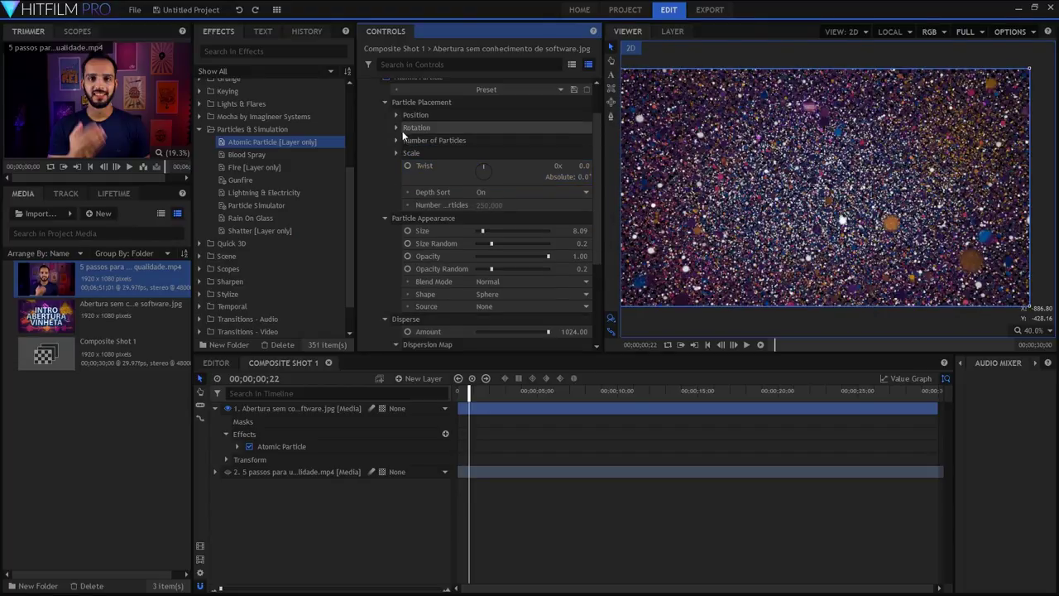
- Try rotating the particle placement around X and Y, and undo both rotations
{"action": "left_click", "coordinate": [397, 128]}
{"action": "left_click_drag", "start_coordinate": [483, 150], "coordinate": [523, 147]}
{"action": "key", "text": "ctrl+z"}
{"action": "key", "text": "ctrl+z"}
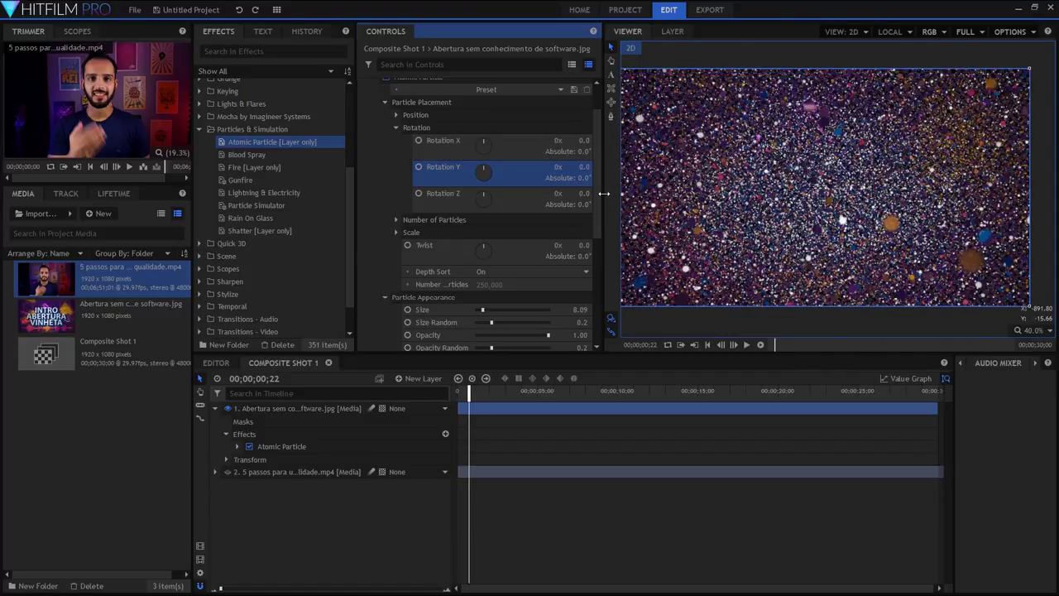
{"action": "left_click", "coordinate": [398, 129]}
- Use the "5 passos" video layer as the Dispersion Map, set the Disperse amount to 317.44, and play the composite
{"action": "scroll", "coordinate": [536, 215], "scroll_direction": "down", "scroll_amount": 2}
{"action": "left_click_drag", "start_coordinate": [548, 260], "coordinate": [503, 264]}
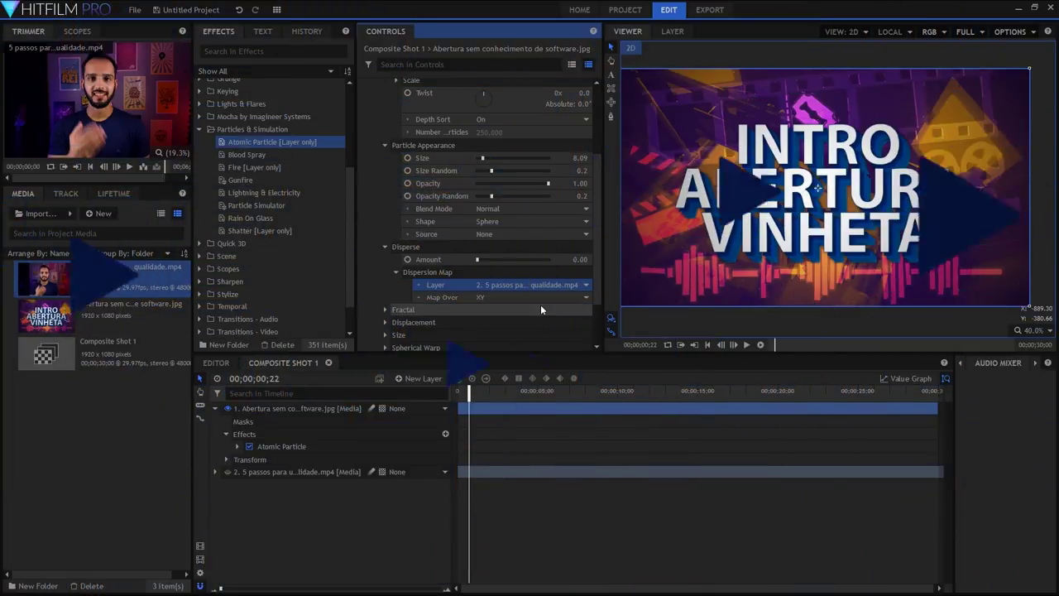
{"action": "left_click_drag", "start_coordinate": [480, 258], "coordinate": [437, 274]}
{"action": "key", "text": "space"}
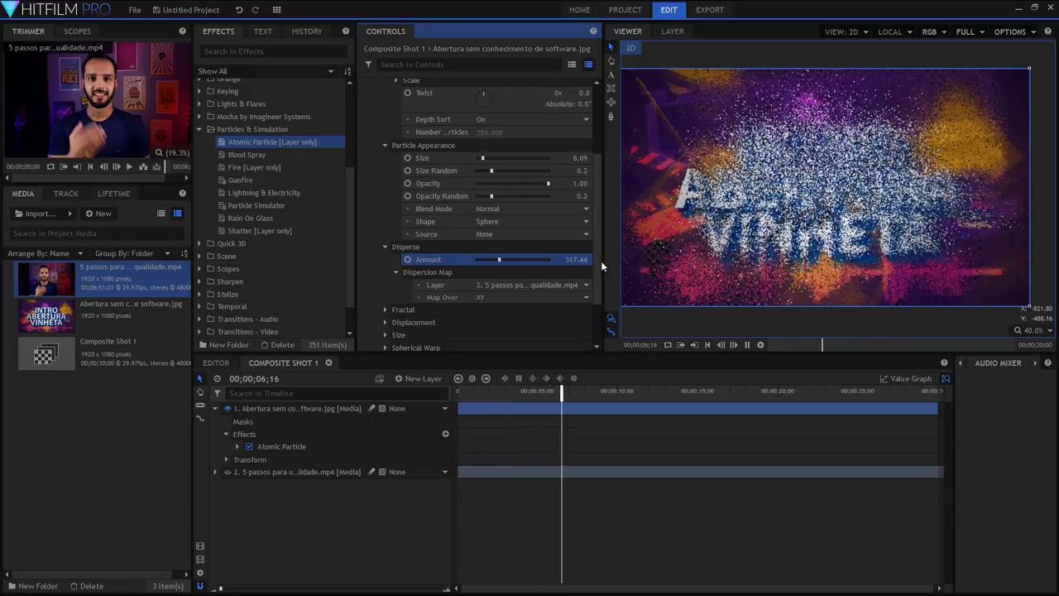
{"action": "key", "text": "space"}
- Try mapping the dispersion over XZ and another axis pair, and preview the moving particles
{"action": "left_click", "coordinate": [506, 297]}
{"action": "left_click", "coordinate": [507, 334]}
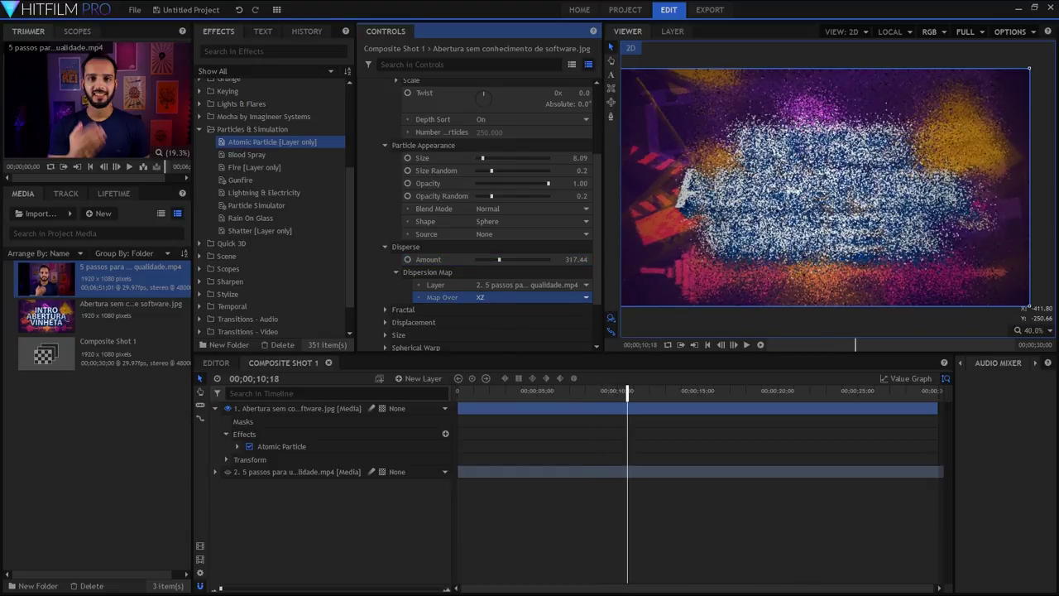
{"action": "left_click", "coordinate": [507, 334]}
{"action": "key", "text": "space"}
{"action": "key", "text": "space"}
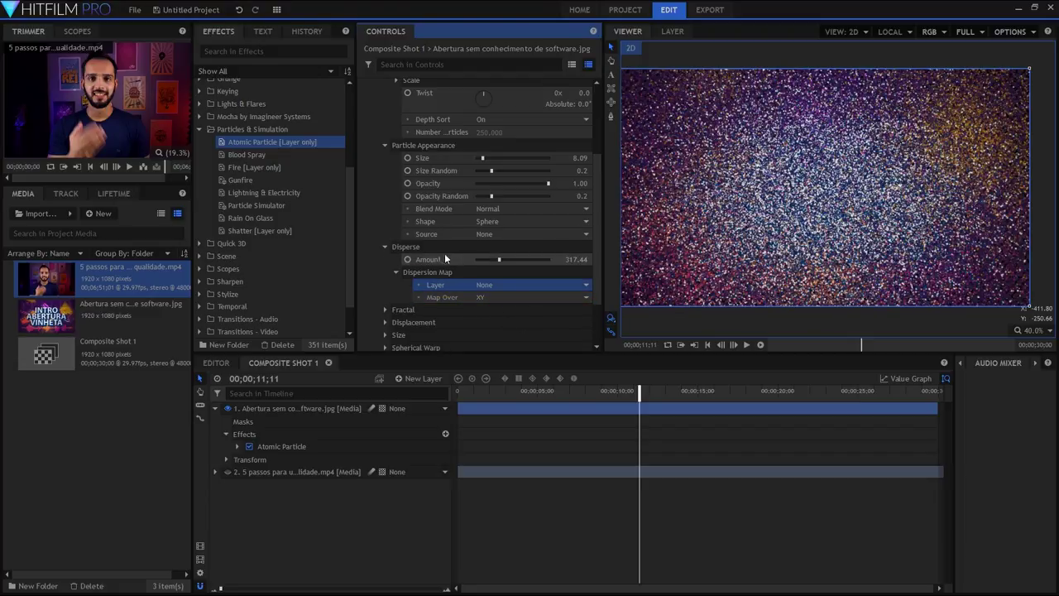
- Reset the Disperse amount to 0, set the Fractal Displace Strength to 430.08, and preview the animation
{"action": "left_click_drag", "start_coordinate": [499, 260], "coordinate": [398, 266]}
{"action": "left_click", "coordinate": [384, 247]}
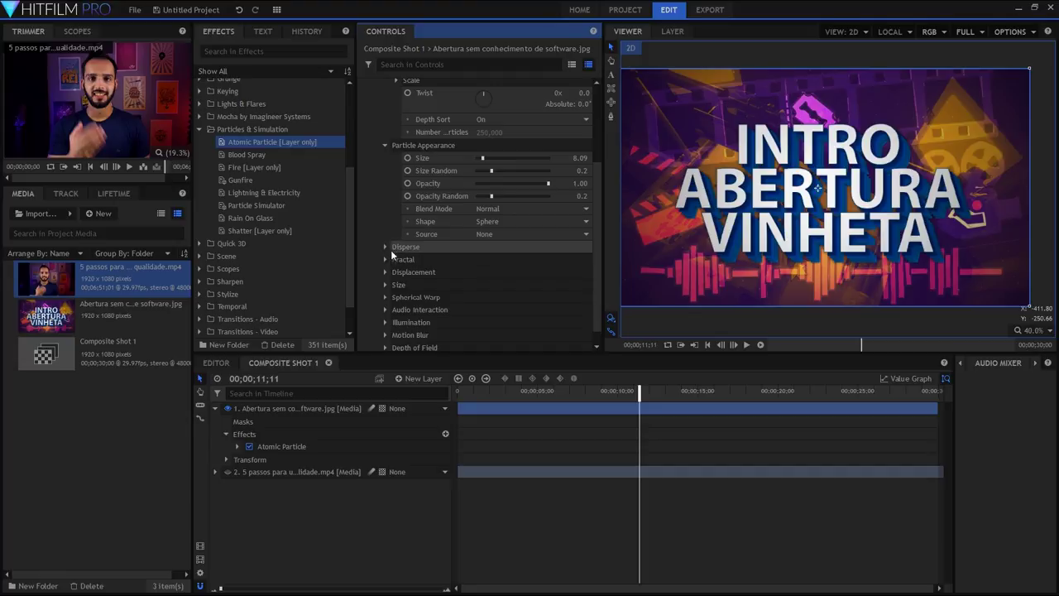
{"action": "left_click", "coordinate": [385, 259]}
{"action": "left_click_drag", "start_coordinate": [477, 272], "coordinate": [506, 278]}
{"action": "key", "text": "space"}
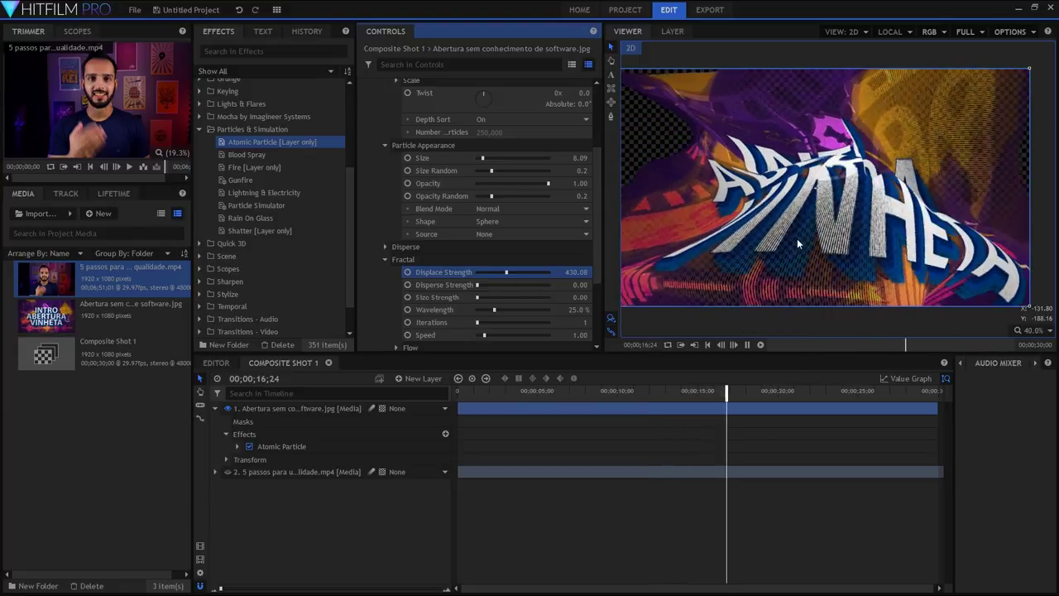
{"action": "key", "text": "space"}
- Set the Fractal Disperse Strength to 727.04 and the Displace Strength to 122.88, previewing the animation
{"action": "left_click_drag", "start_coordinate": [479, 285], "coordinate": [528, 286]}
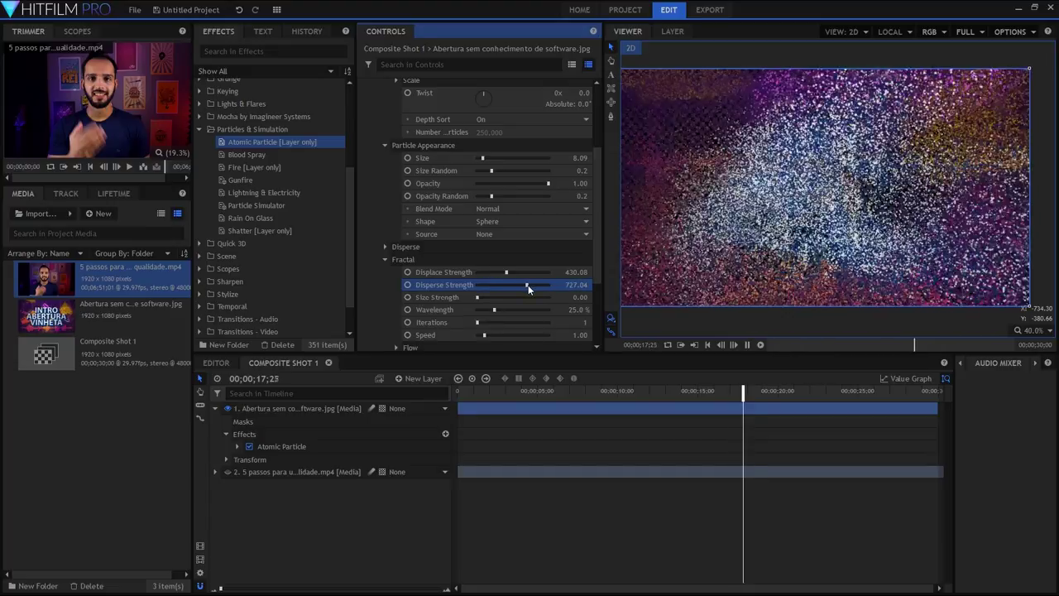
{"action": "key", "text": "space"}
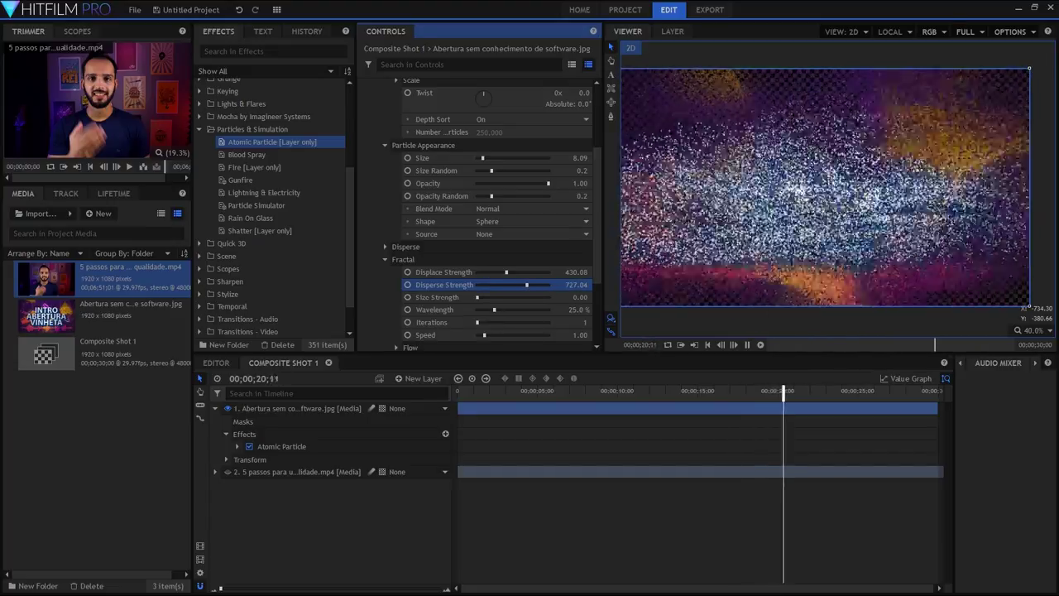
{"action": "key", "text": "space"}
{"action": "left_click_drag", "start_coordinate": [507, 272], "coordinate": [486, 271]}
{"action": "key", "text": "space"}
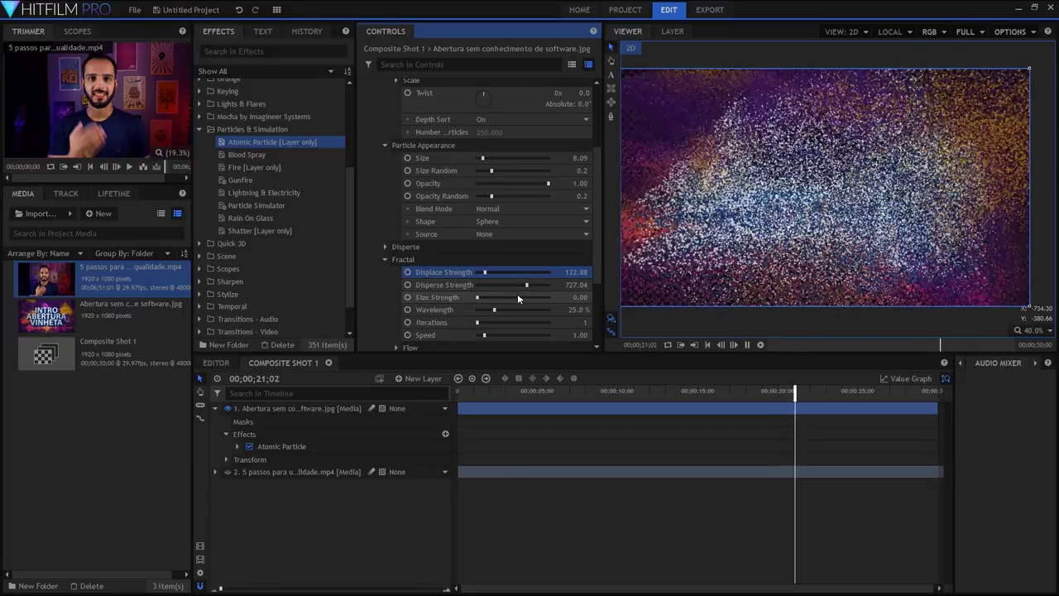
- Set the Fractal Disperse Strength to 327.68, Size Strength to 0.08 and Wavelength to 93%, previewing from the start and testing Iterations
{"action": "left_click_drag", "start_coordinate": [474, 296], "coordinate": [555, 305]}
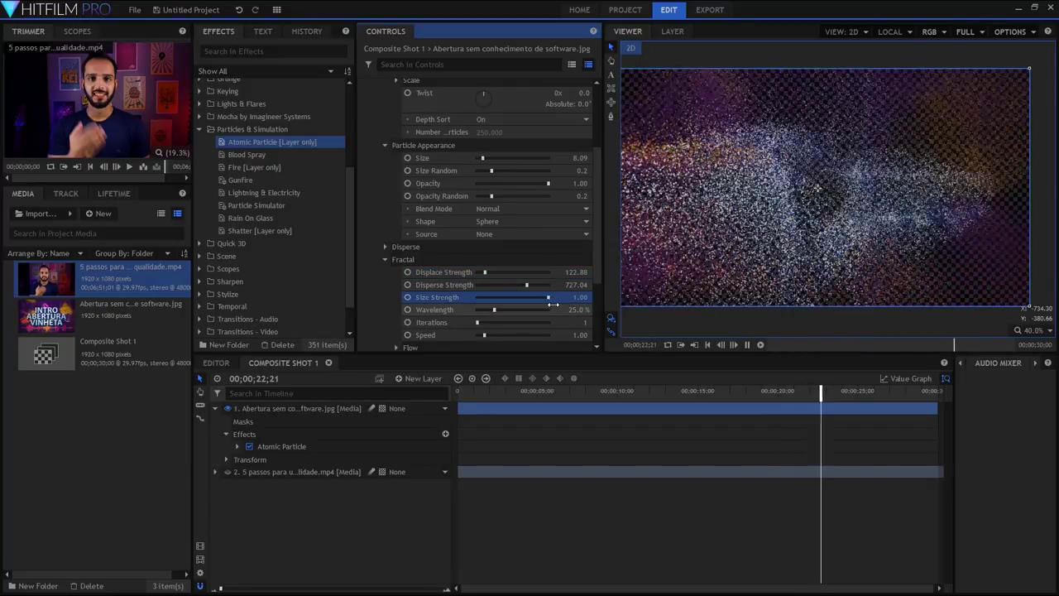
{"action": "left_click_drag", "start_coordinate": [523, 285], "coordinate": [492, 299]}
{"action": "left_click_drag", "start_coordinate": [495, 310], "coordinate": [544, 310]}
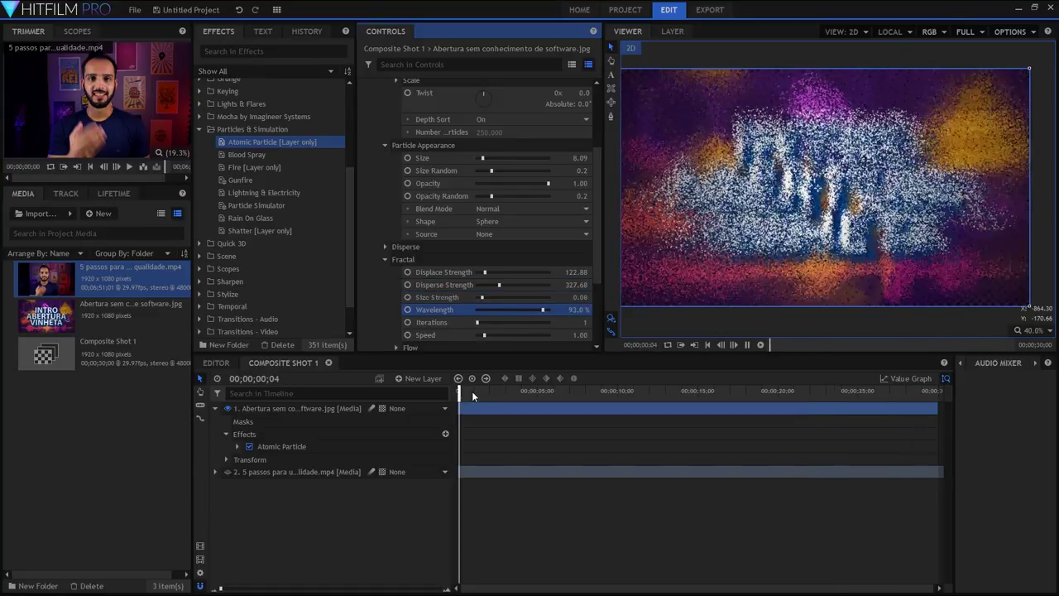
{"action": "left_click", "coordinate": [459, 391]}
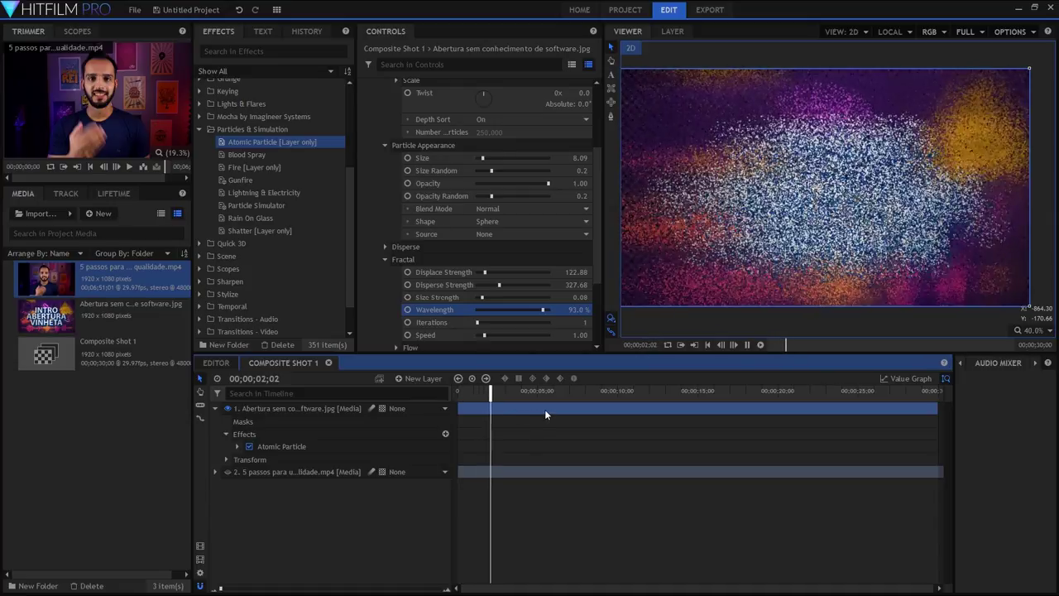
{"action": "mouse_move", "coordinate": [477, 323]}
{"action": "left_mouse_down"}
{"action": "mouse_move", "coordinate": [534, 326]}
{"action": "mouse_move", "coordinate": [476, 324]}
{"action": "left_mouse_up"}
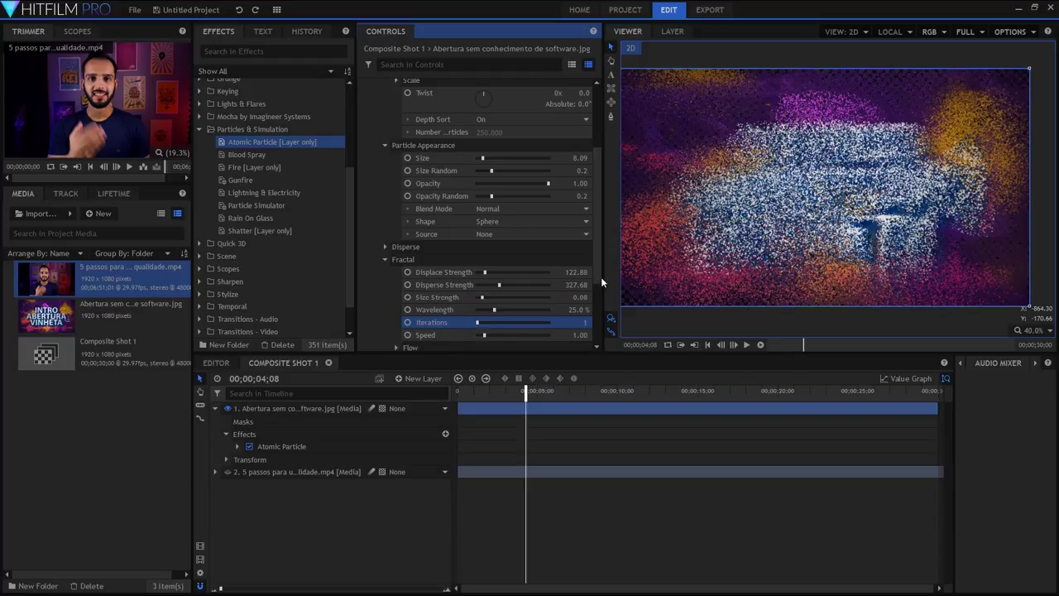
- Set the Fractal Flow on X to 0.94, reduce it to 0.64, and lower it further while previewing
{"action": "scroll", "coordinate": [598, 273], "scroll_direction": "down", "scroll_amount": 1}
{"action": "left_click", "coordinate": [396, 319]}
{"action": "scroll", "coordinate": [532, 300], "scroll_direction": "down", "scroll_amount": 2}
{"action": "left_click_drag", "start_coordinate": [513, 259], "coordinate": [549, 262]}
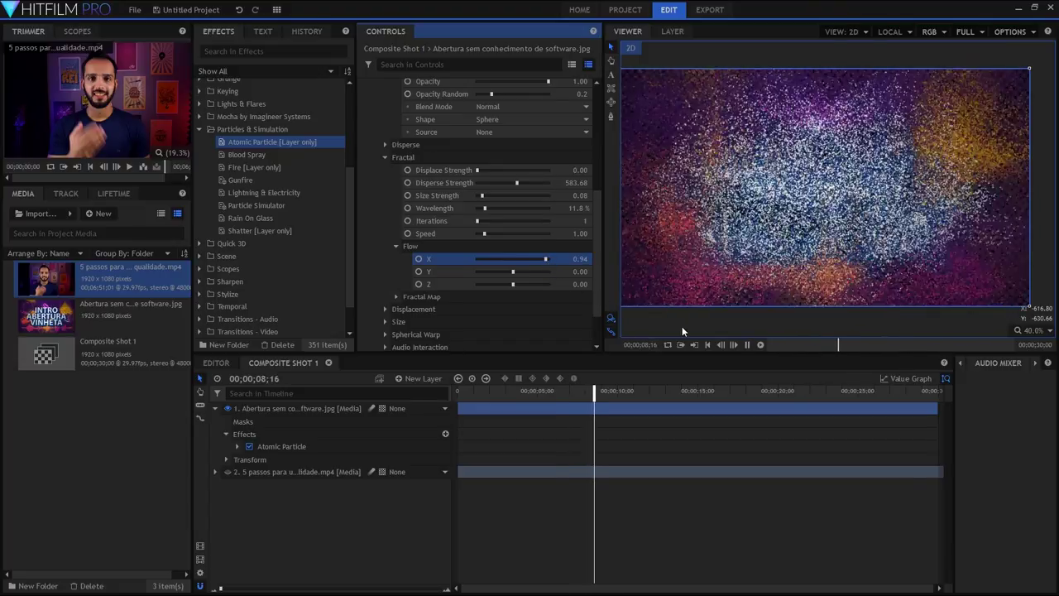
{"action": "left_click_drag", "start_coordinate": [544, 260], "coordinate": [534, 261]}
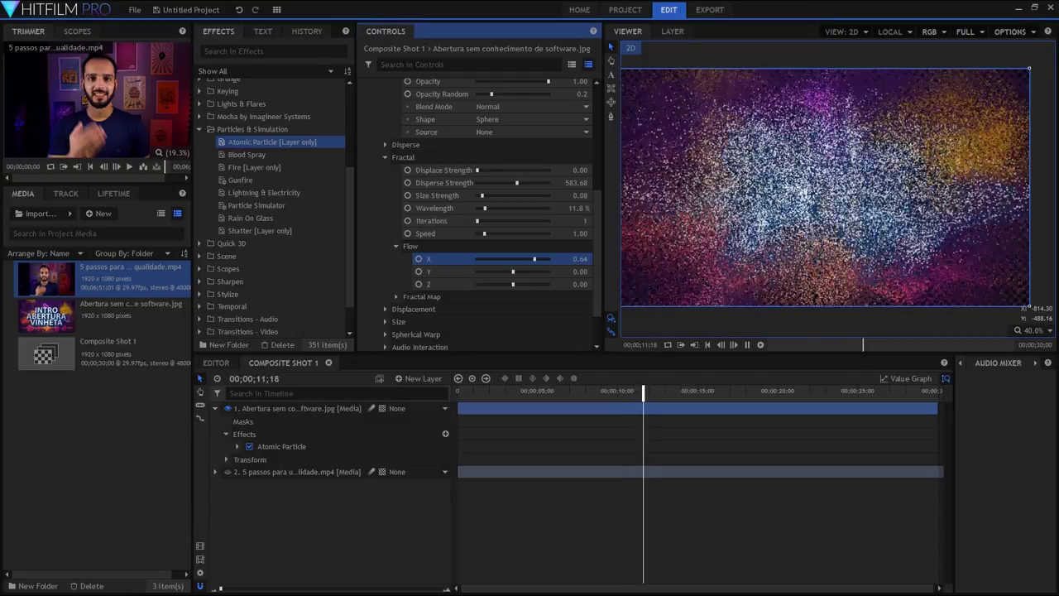
{"action": "left_click_drag", "start_coordinate": [534, 260], "coordinate": [478, 274]}
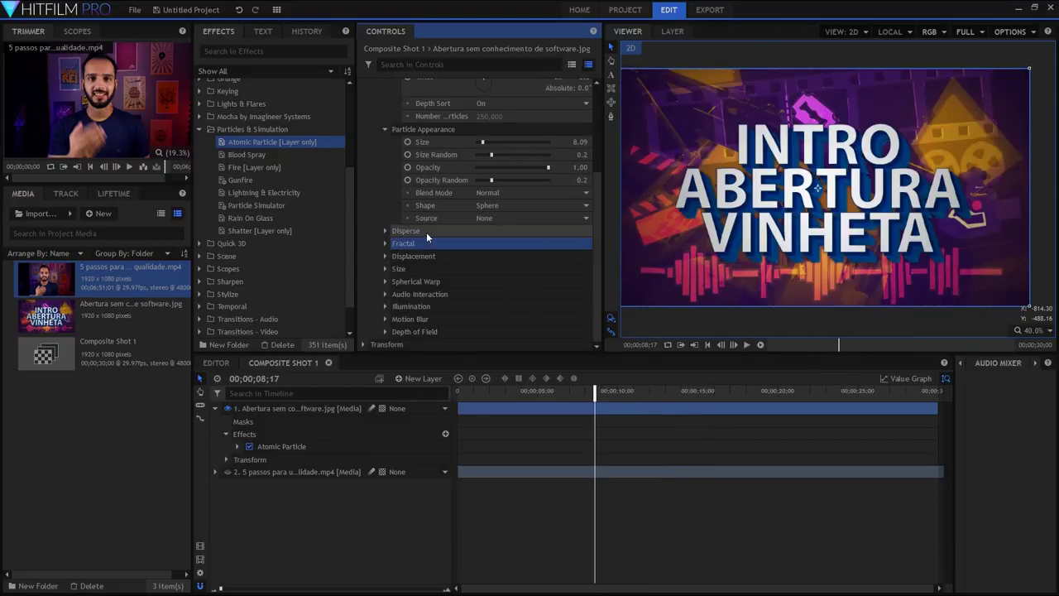
- Use the "5 passos" video layer as the Displacement map and raise the displacement amount
{"action": "left_click", "coordinate": [384, 256]}
{"action": "left_click", "coordinate": [477, 269]}
{"action": "left_click", "coordinate": [496, 283]}
{"action": "left_click", "coordinate": [513, 318]}
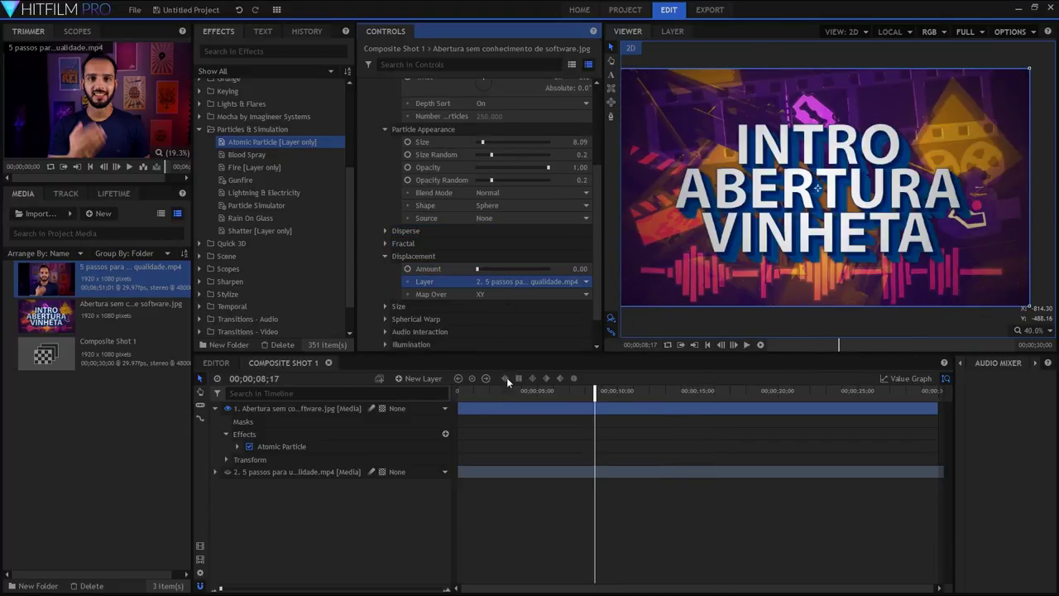
{"action": "left_click_drag", "start_coordinate": [491, 391], "coordinate": [482, 391]}
{"action": "left_click_drag", "start_coordinate": [477, 269], "coordinate": [511, 284]}
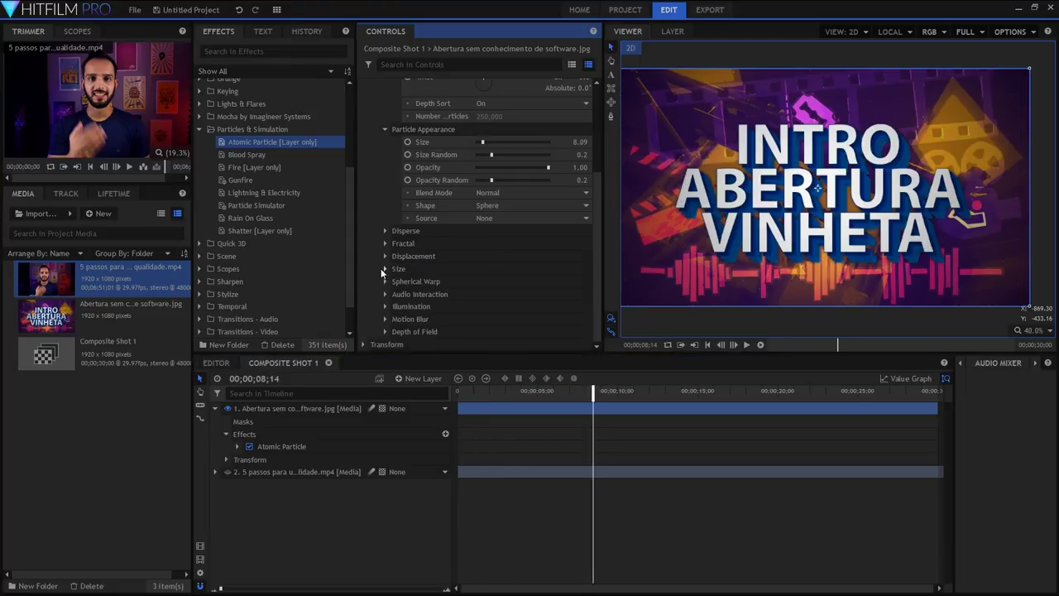
- Use the "5 passos" video layer as the particle Size map, compare it with None, reapply it, and play the composite
{"action": "left_click", "coordinate": [494, 281]}
{"action": "left_click", "coordinate": [514, 303]}
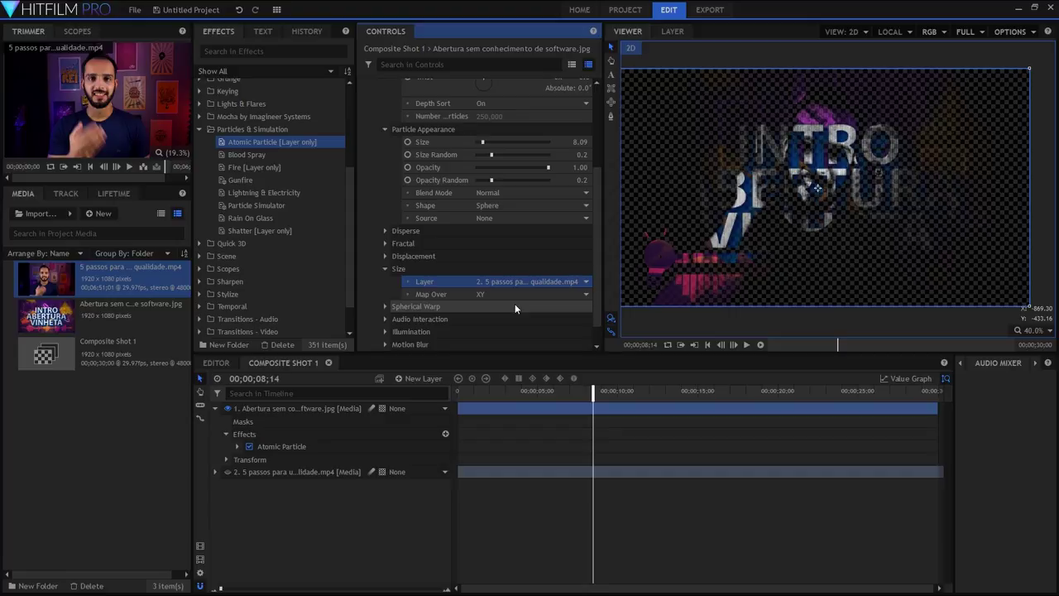
{"action": "left_click", "coordinate": [531, 281]}
{"action": "left_click", "coordinate": [526, 292]}
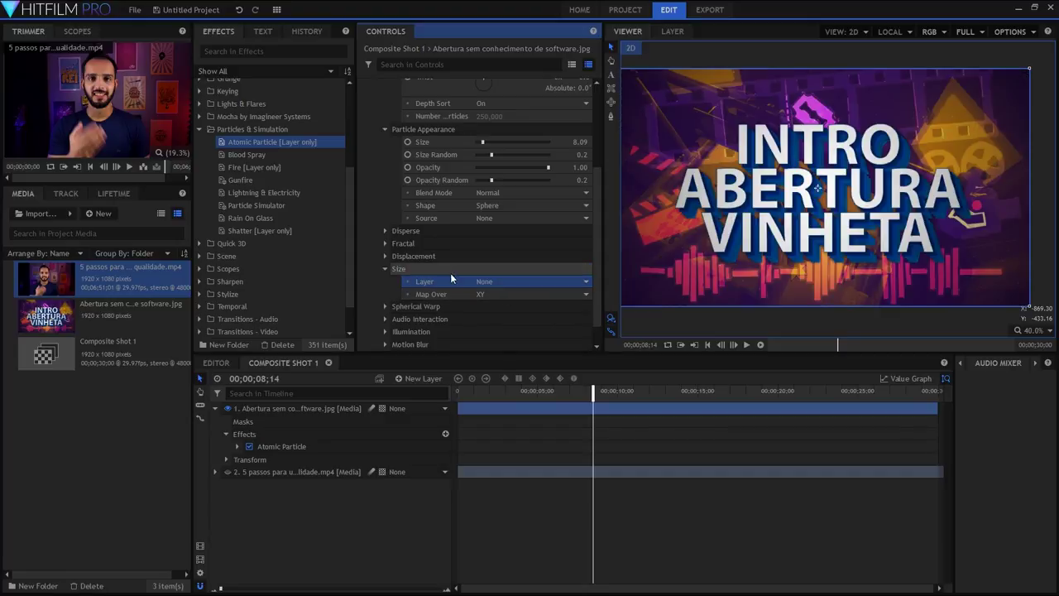
{"action": "left_click", "coordinate": [471, 281]}
{"action": "left_click", "coordinate": [487, 292]}
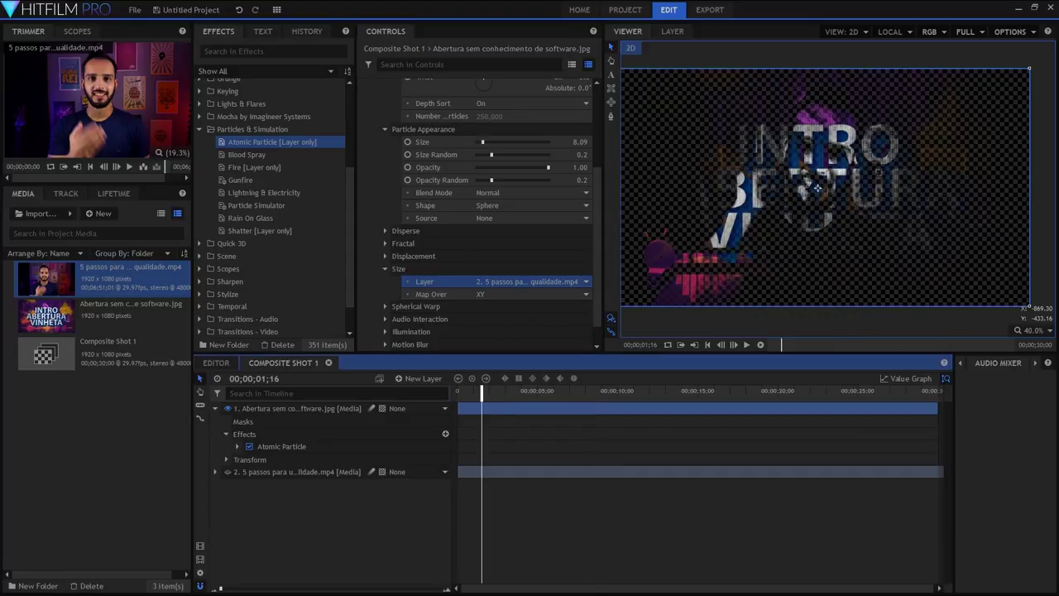
{"action": "key", "text": "space"}
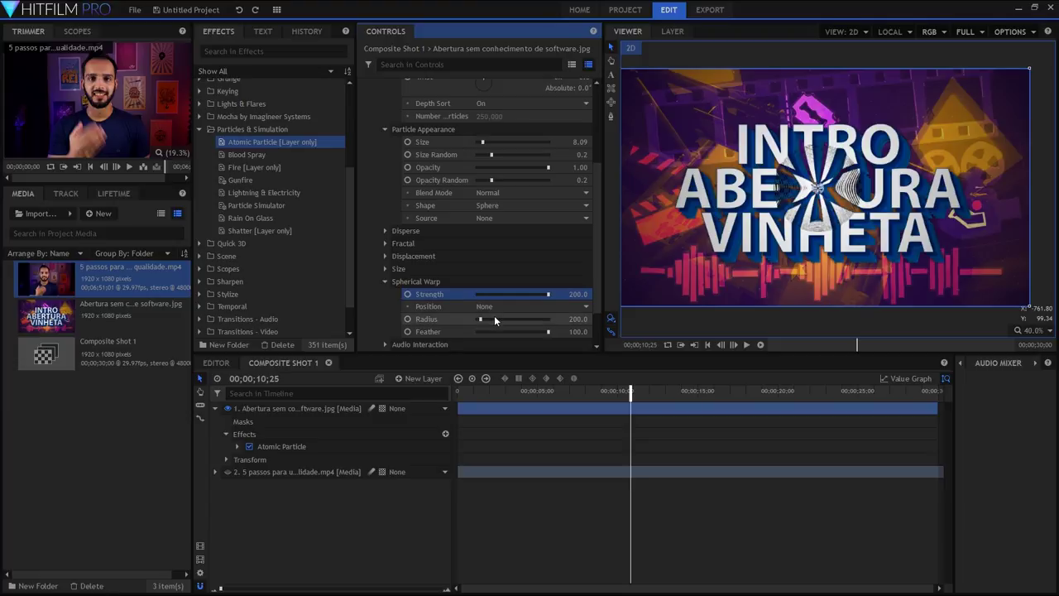
- Set the "5 passos" video layer as the Audio Layer for Audio Interaction and play the composite from near the start
{"action": "key", "text": "space"}
{"action": "left_click", "coordinate": [385, 281]}
{"action": "left_click", "coordinate": [385, 294]}
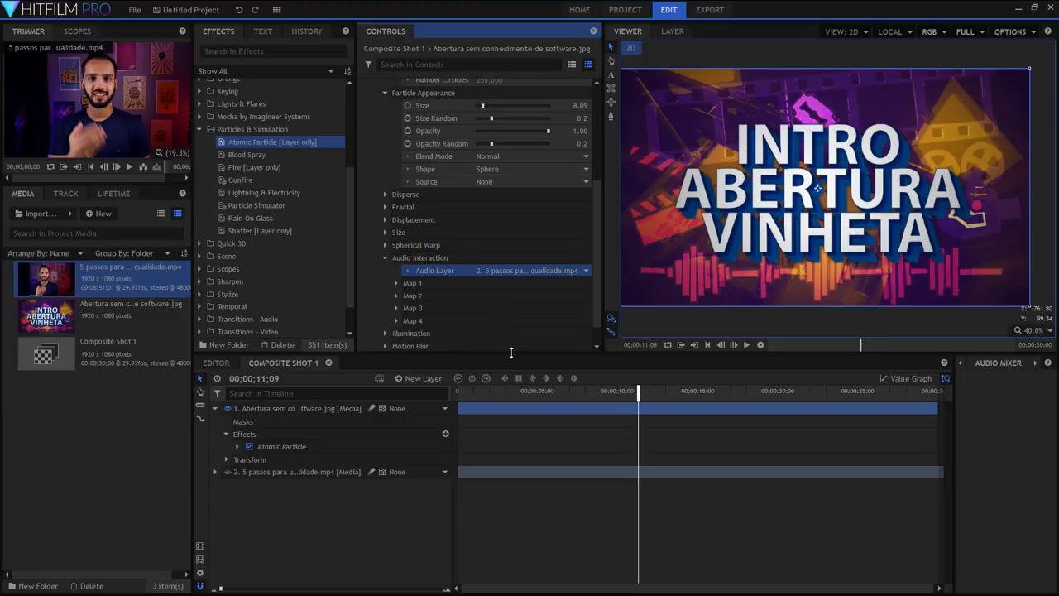
{"action": "left_click", "coordinate": [474, 392]}
{"action": "key", "text": "space"}
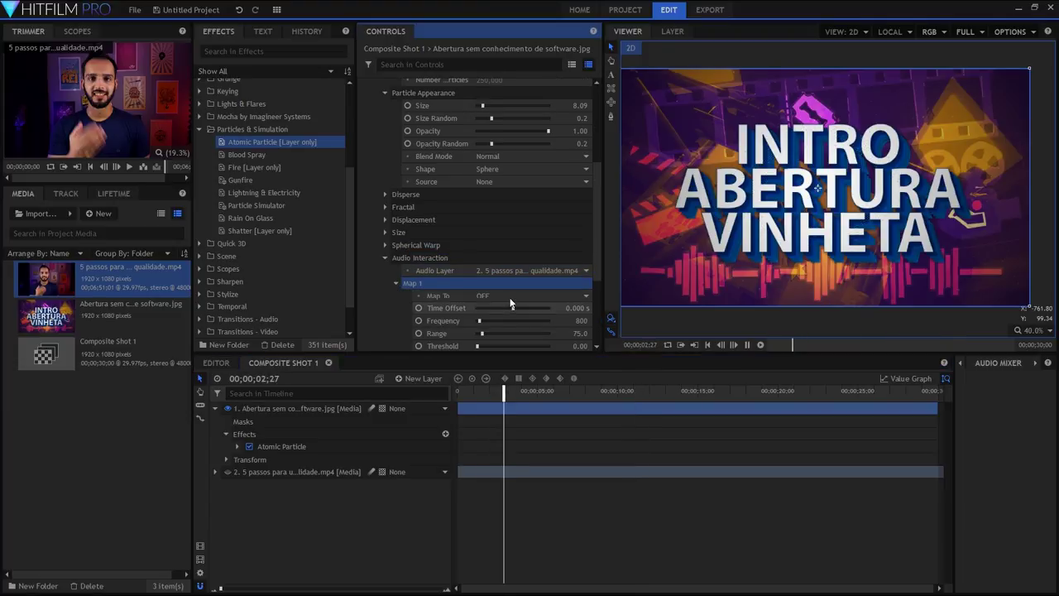
- Map the audio's Map 1 to Particle Size, set its Range to 410.5, and preview the playback
{"action": "left_click", "coordinate": [530, 295]}
{"action": "left_click", "coordinate": [563, 345]}
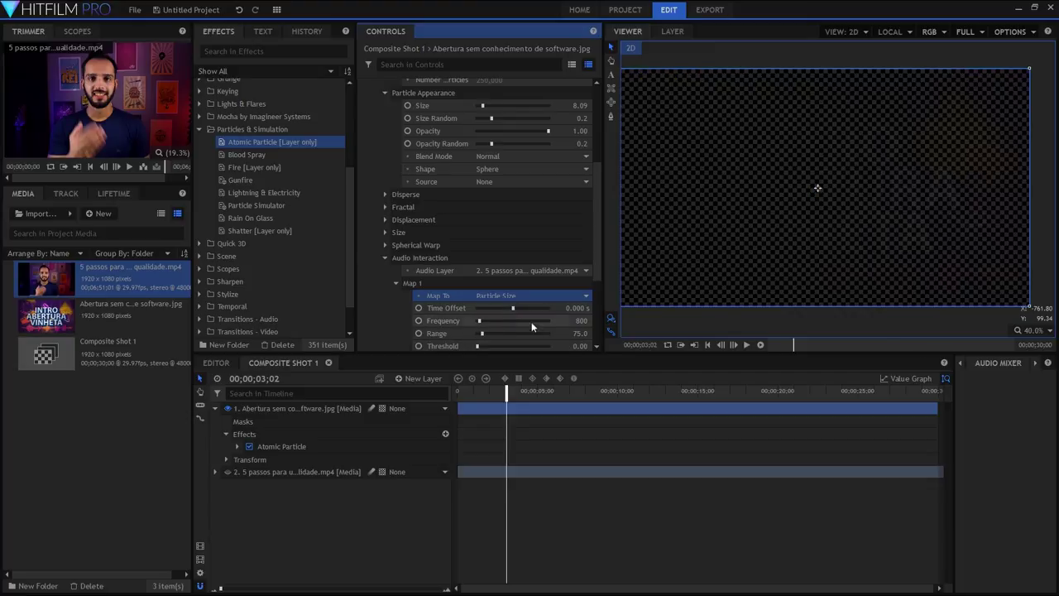
{"action": "key", "text": "space"}
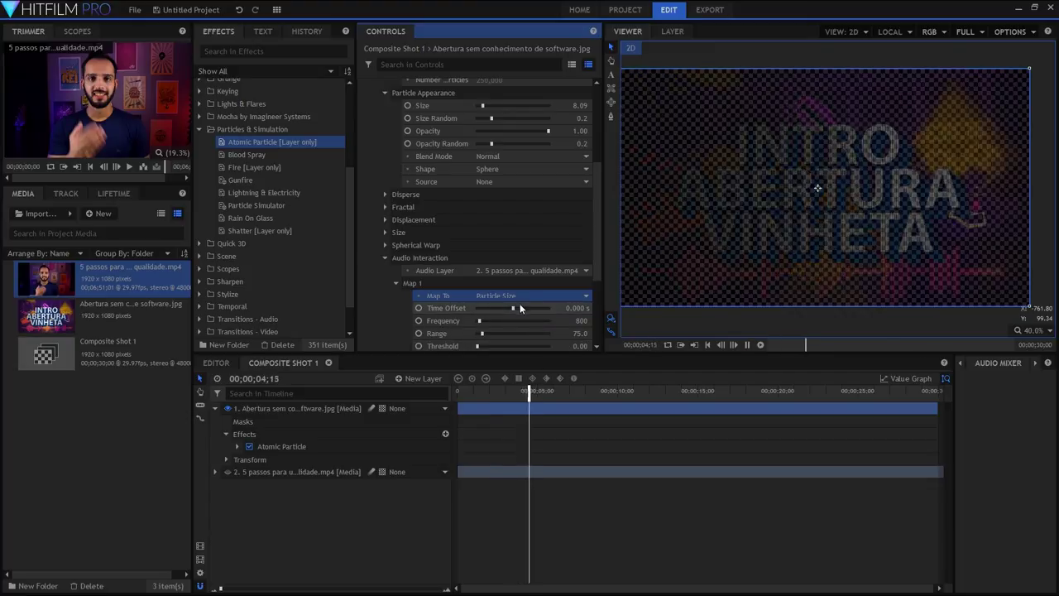
{"action": "key", "text": "space"}
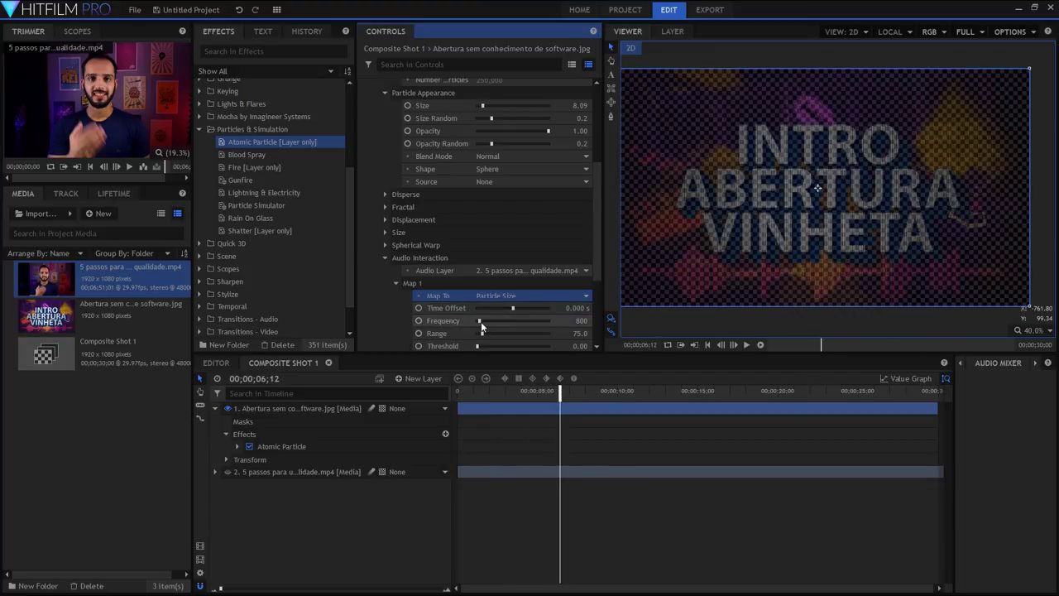
{"action": "left_click_drag", "start_coordinate": [483, 336], "coordinate": [506, 340]}
{"action": "key", "text": "space"}
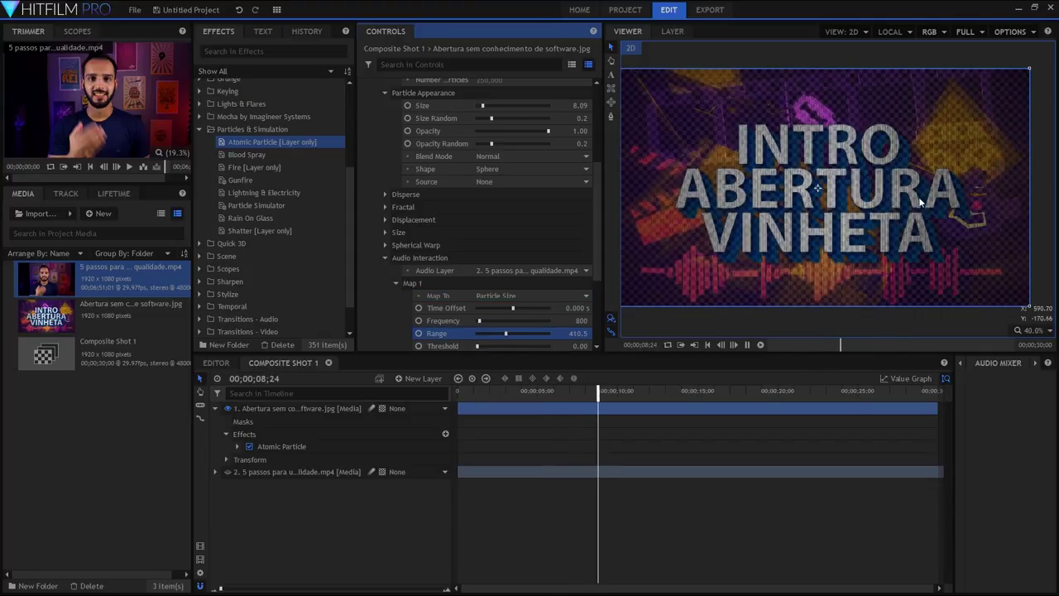
- Try Map 1's Delay Max at 0.0 s, preview it from early in the composite, and undo the change
{"action": "scroll", "coordinate": [571, 281], "scroll_direction": "down", "scroll_amount": 3}
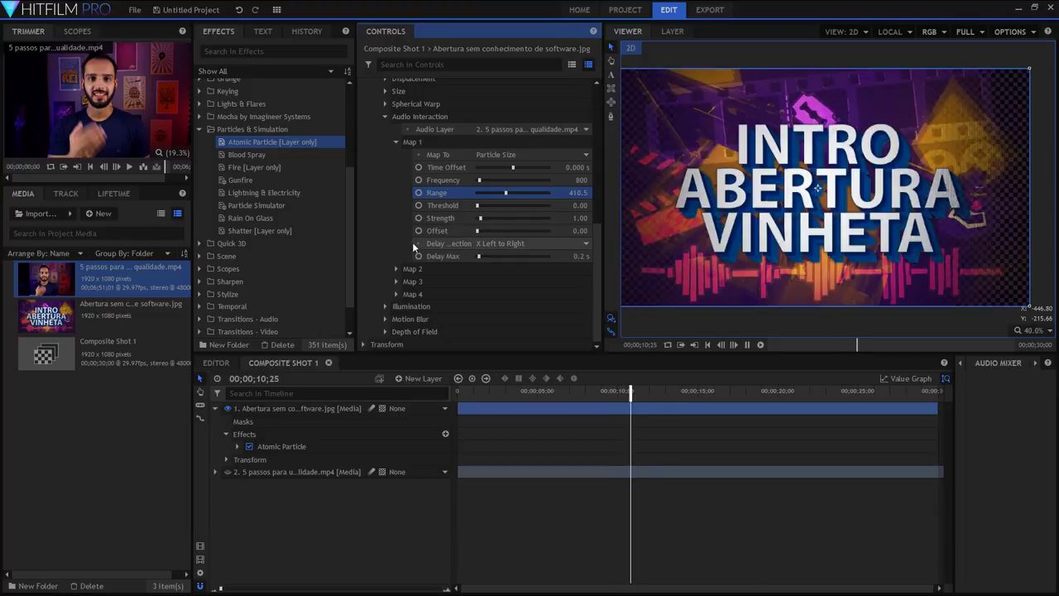
{"action": "left_click_drag", "start_coordinate": [480, 254], "coordinate": [473, 258]}
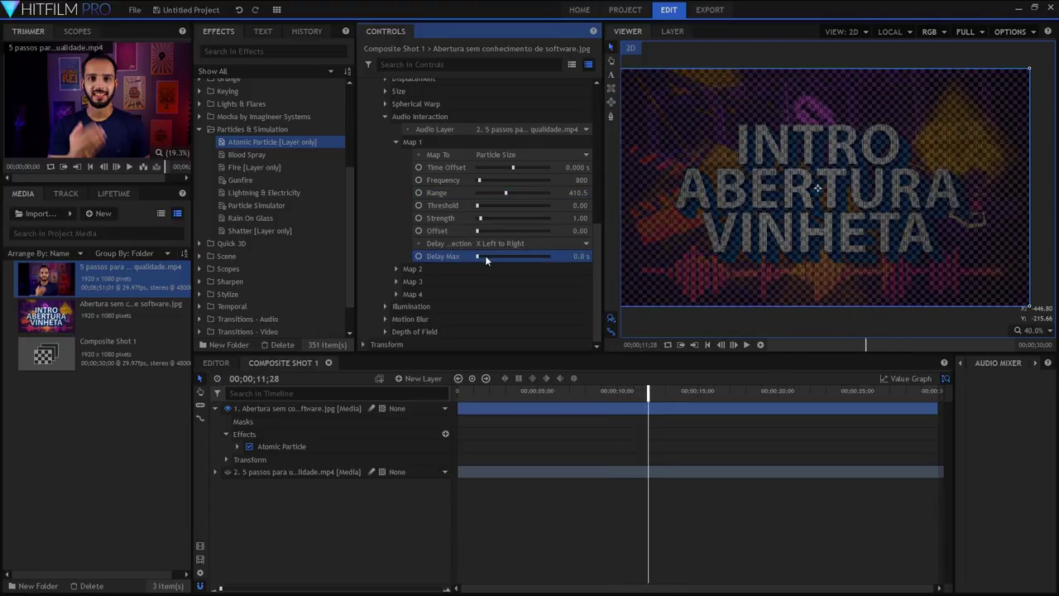
{"action": "key", "text": "space"}
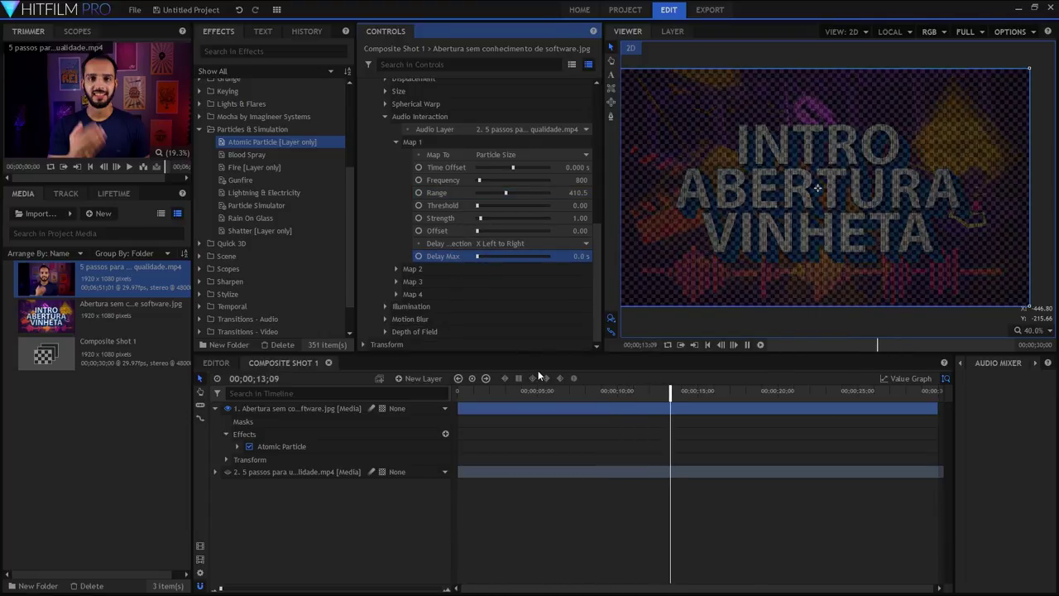
{"action": "left_click_drag", "start_coordinate": [498, 387], "coordinate": [504, 353]}
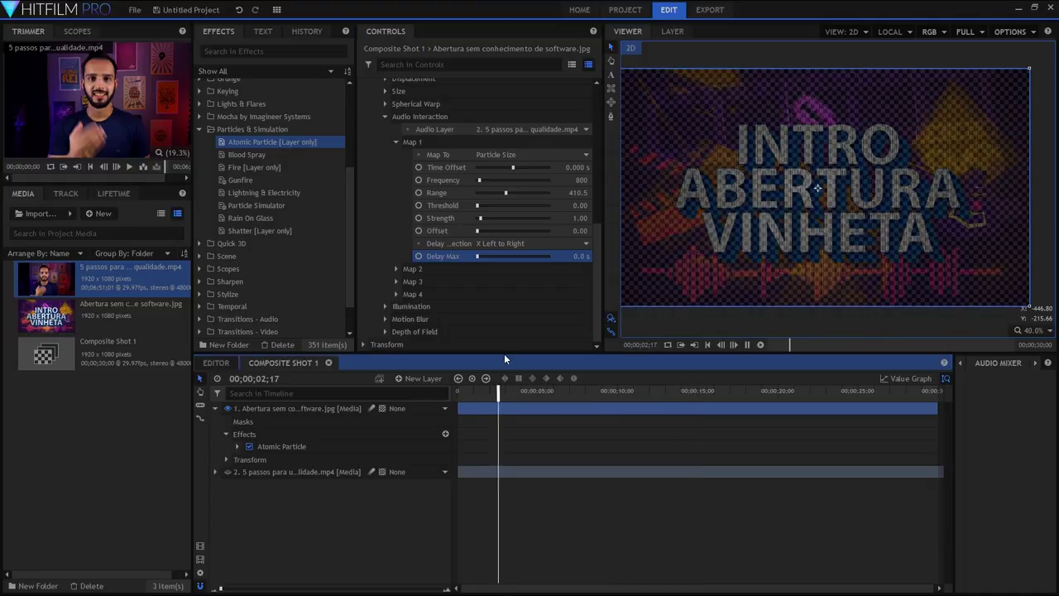
{"action": "key", "text": "ctrl+z"}
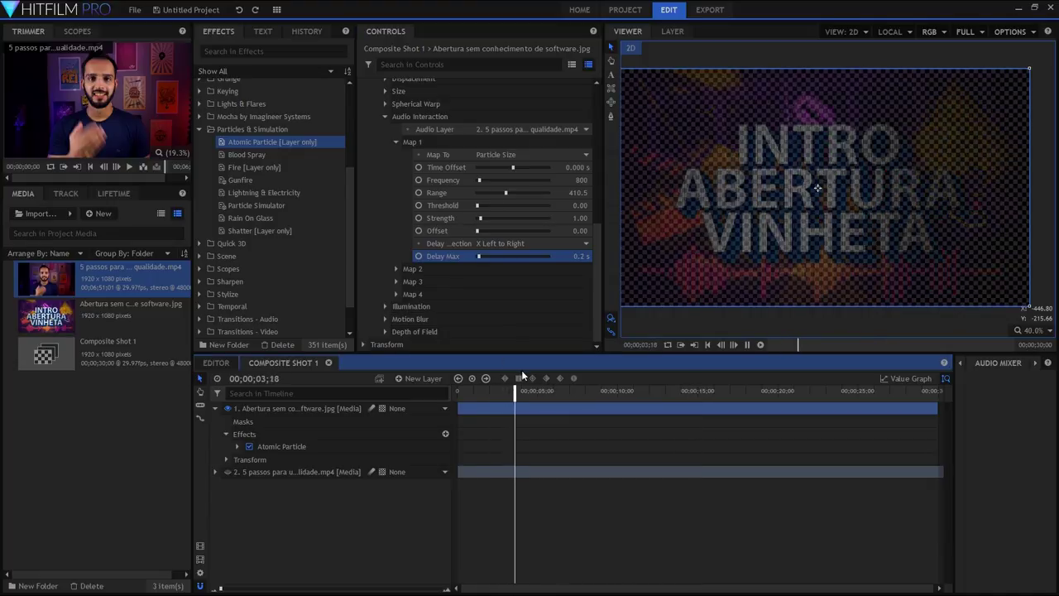
- Check the Delay Direction options of Map 1 and preview the playback
{"action": "left_click", "coordinate": [478, 244]}
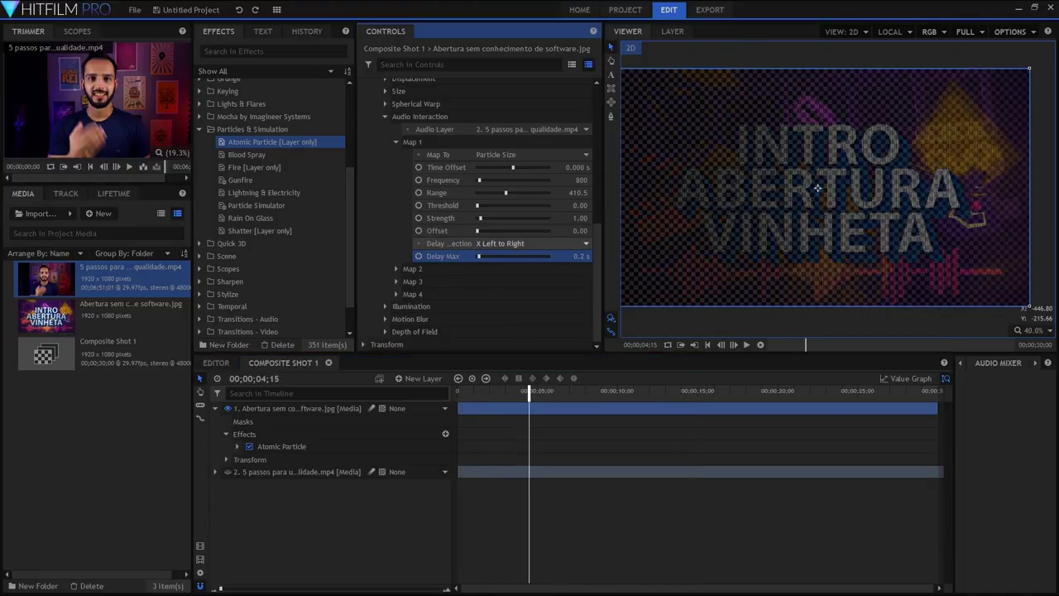
{"action": "left_click", "coordinate": [534, 364]}
{"action": "key", "text": "space"}
- Examine the Illumination settings and their Type options, then collapse the group
{"action": "left_click", "coordinate": [384, 306]}
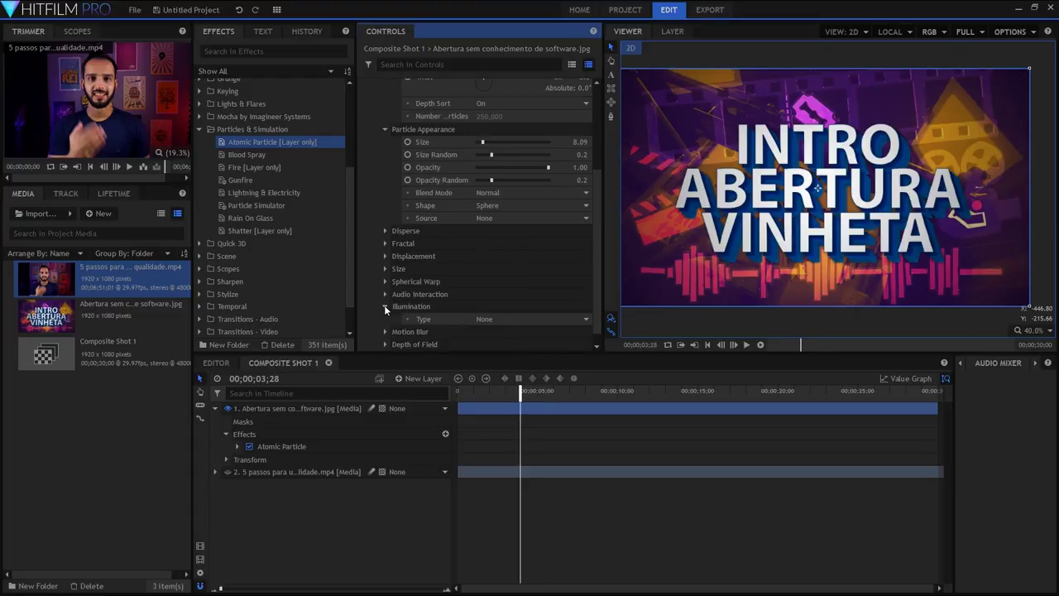
{"action": "scroll", "coordinate": [525, 317], "scroll_direction": "down", "scroll_amount": 1}
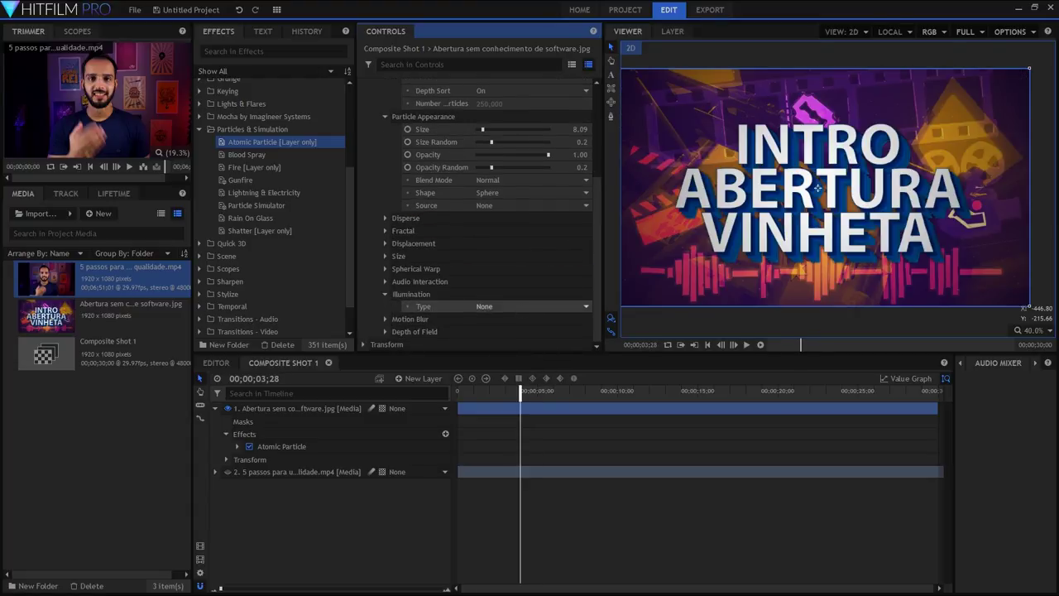
{"action": "left_click", "coordinate": [584, 411]}
{"action": "left_click", "coordinate": [383, 294]}
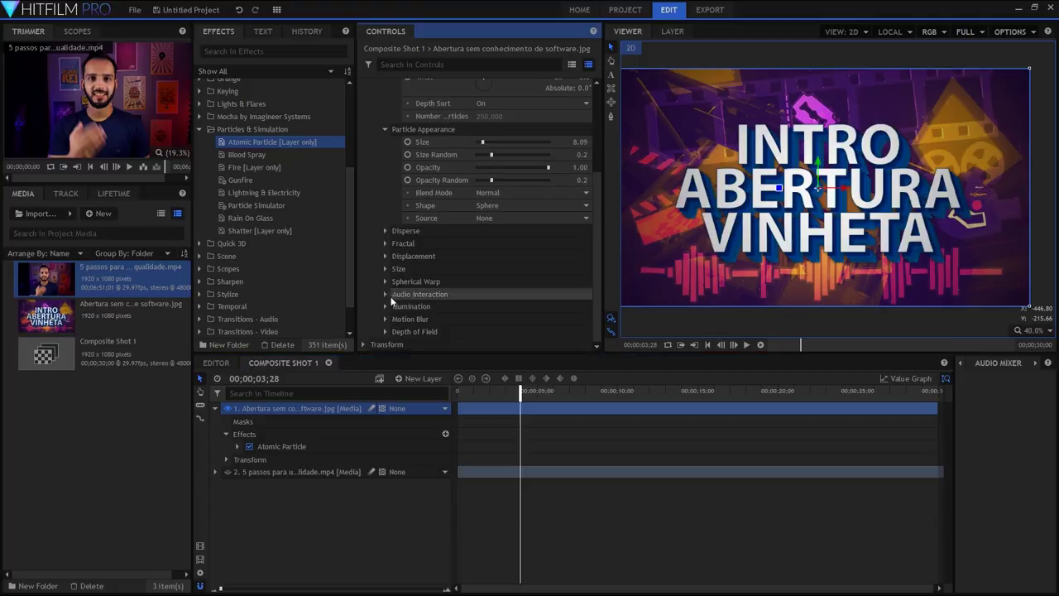
- Try the Custom mode for Motion Blur, check an earlier frame near 00;00;02;04, and switch the mode back to Off
{"action": "scroll", "coordinate": [438, 306], "scroll_direction": "down", "scroll_amount": 1}
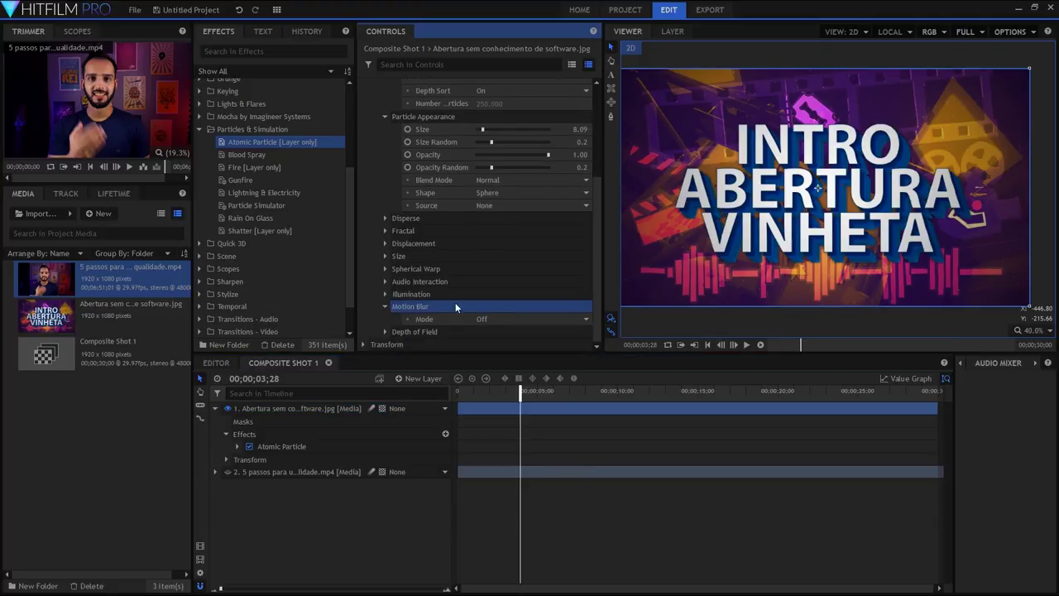
{"action": "scroll", "coordinate": [534, 289], "scroll_direction": "down", "scroll_amount": 2}
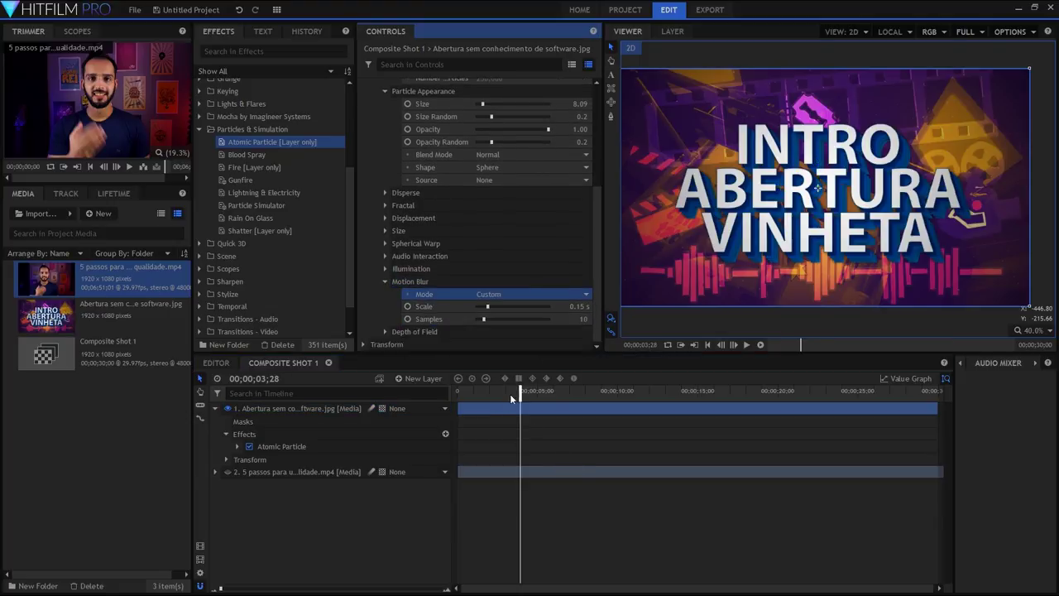
{"action": "left_click", "coordinate": [492, 394]}
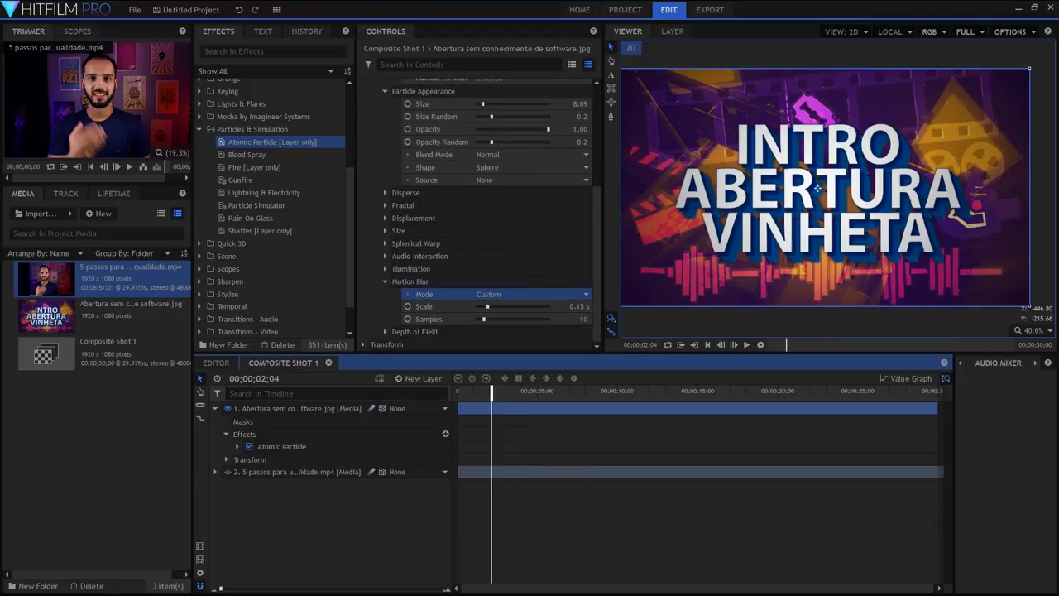
{"action": "left_click", "coordinate": [521, 295]}
{"action": "left_click", "coordinate": [490, 304]}
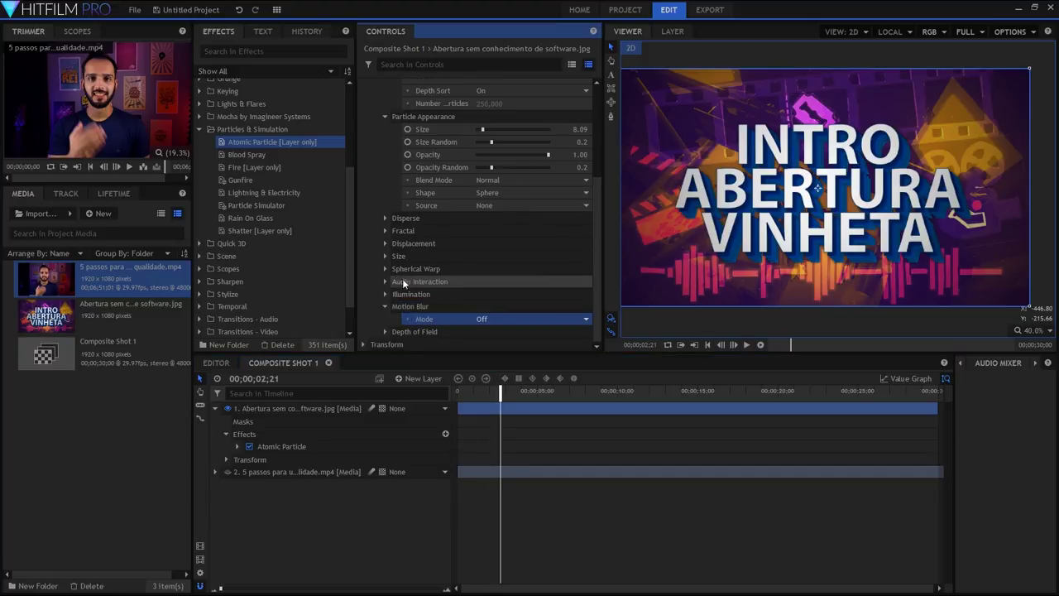
{"action": "scroll", "coordinate": [397, 305], "scroll_direction": "up", "scroll_amount": 1}
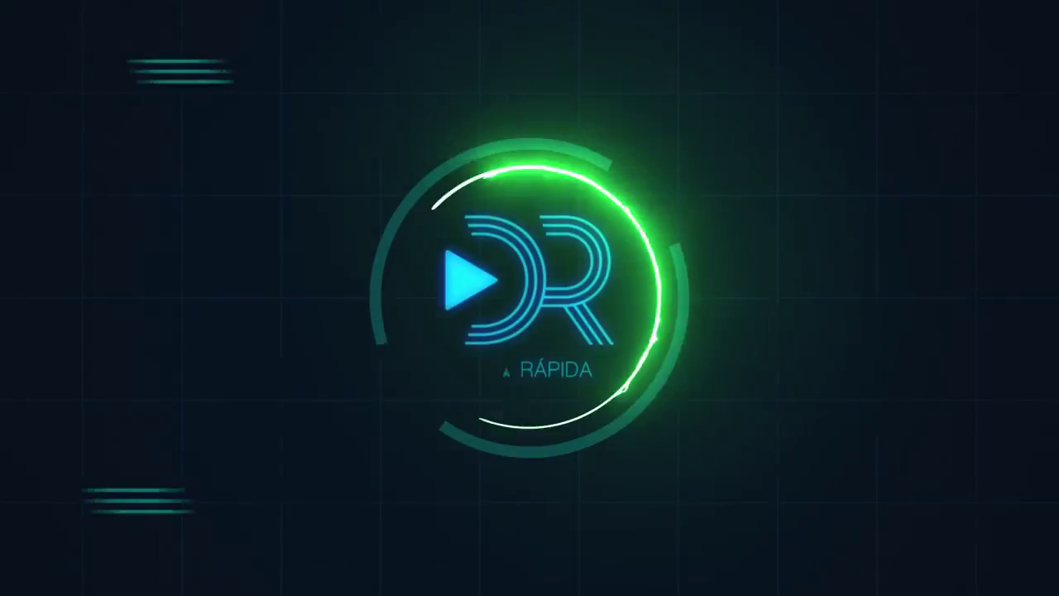